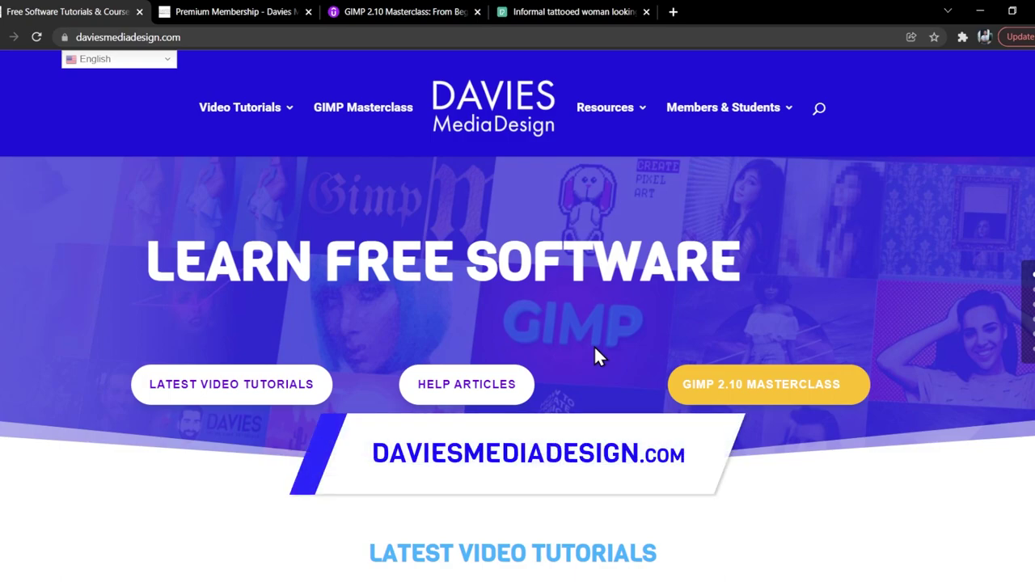
Switch to the Pexels page of the tattooed woman photo and show its free download size options.
key(ctrl+Tab)
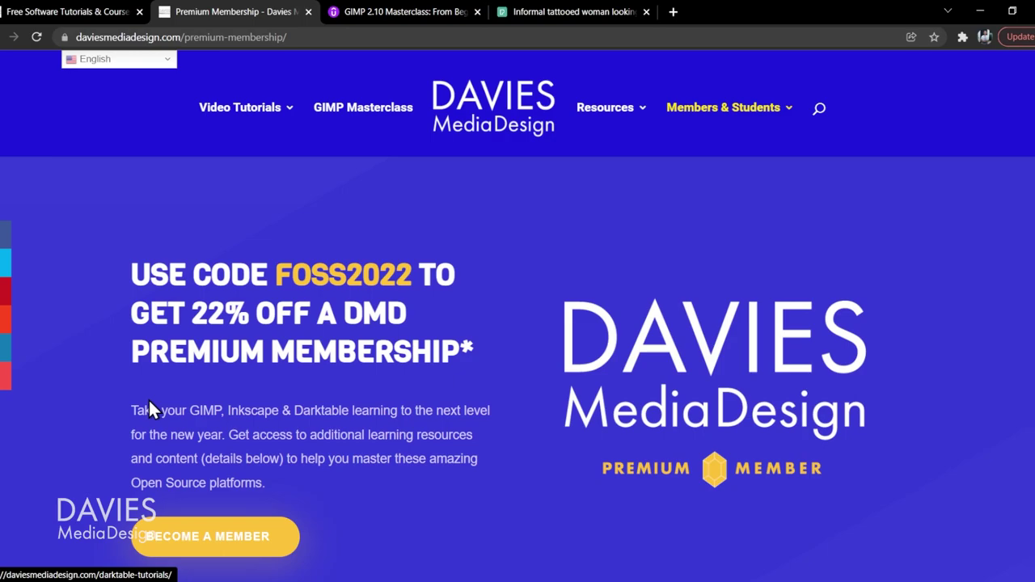
key(ctrl+Tab)
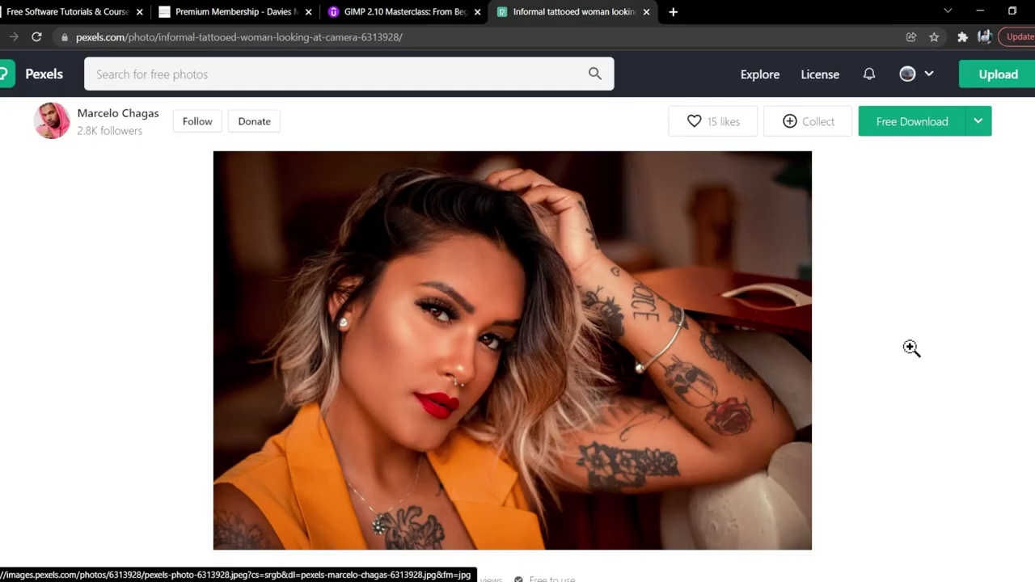
click(976, 123)
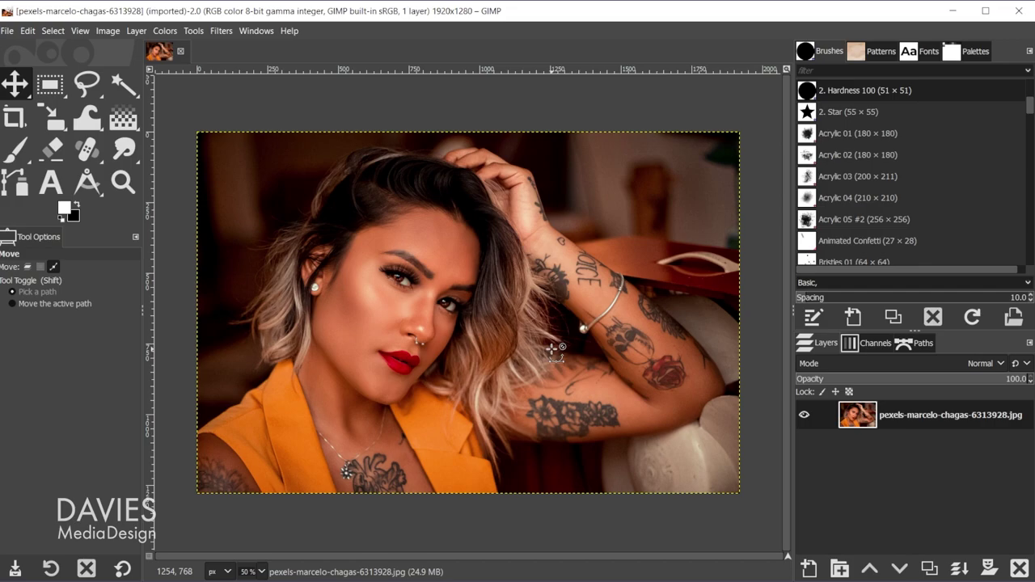
Choose the Paintbrush, paint a freehand white test stroke across the portrait, and undo it.
click(8, 154)
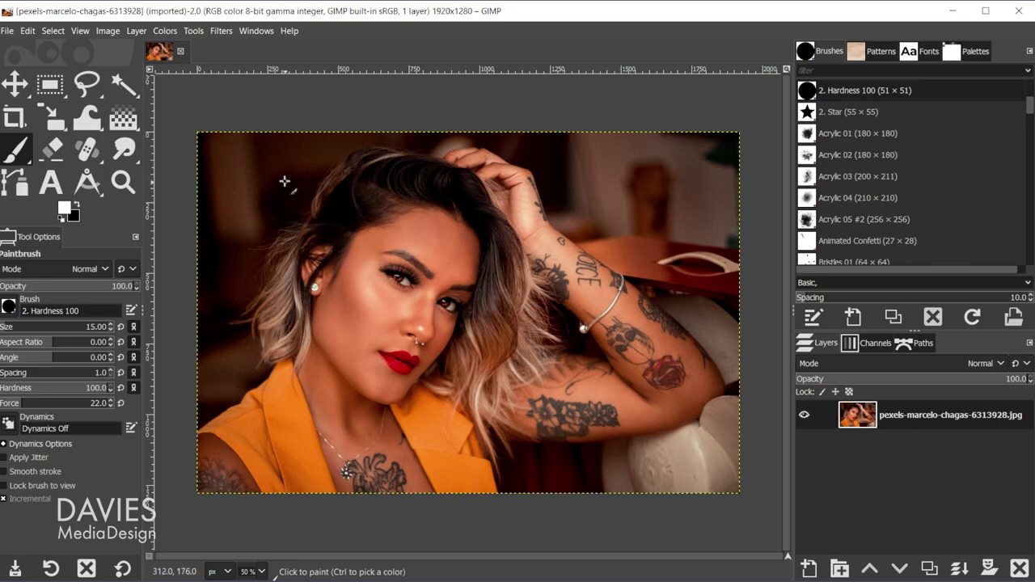
mouse_move(288, 173)
mouse_down()
mouse_move(290, 323)
mouse_move(394, 194)
mouse_move(388, 331)
mouse_move(360, 379)
mouse_move(495, 235)
mouse_move(479, 165)
mouse_move(574, 283)
mouse_move(582, 393)
mouse_move(625, 197)
mouse_move(677, 291)
mouse_move(621, 402)
mouse_move(372, 419)
mouse_move(409, 421)
mouse_up()
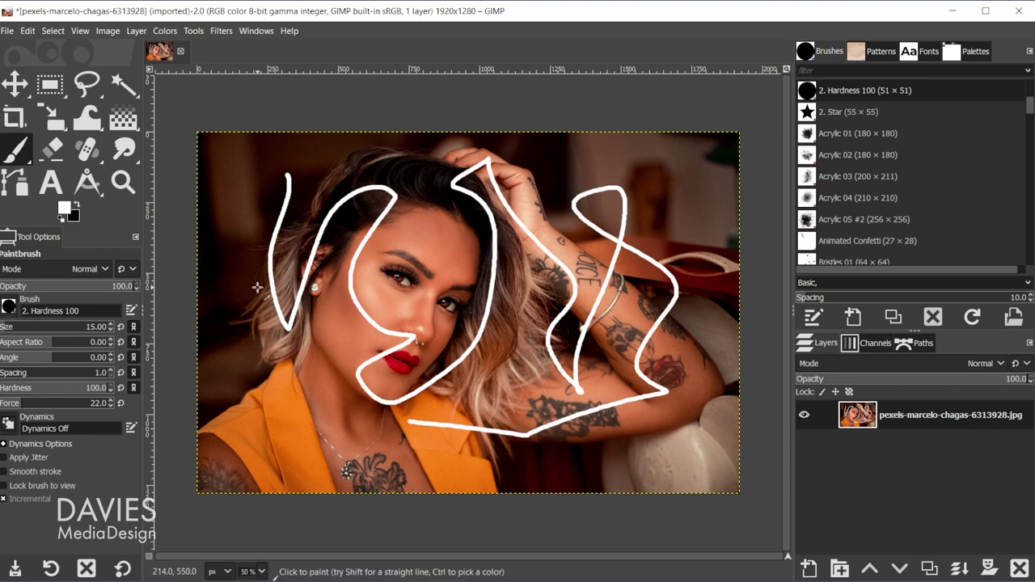
key(ctrl+z)
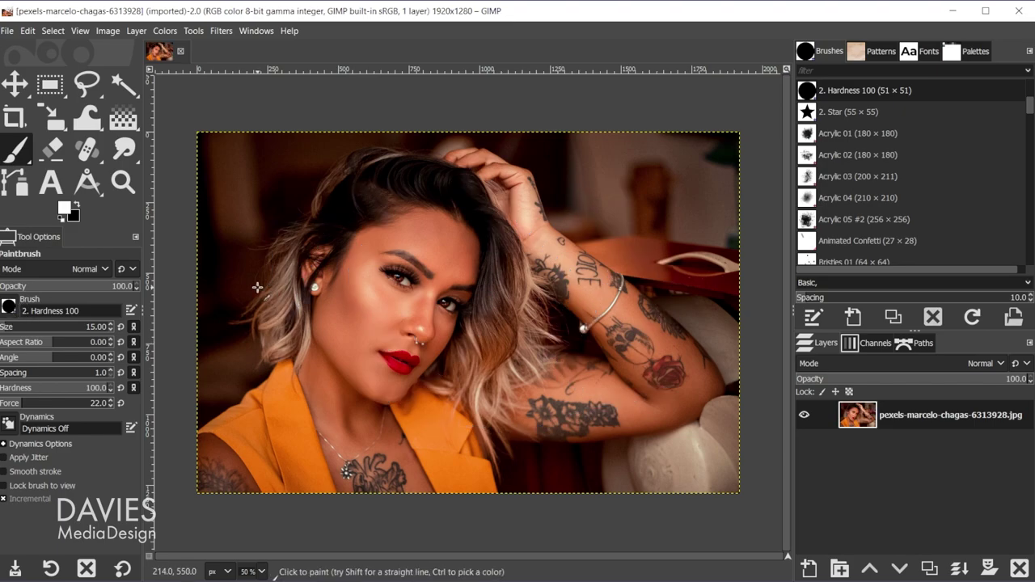
Reset the Paintbrush options to their defaults, keeping the 2. Hardness 100 brush, and set the brush size to 15.
click(9, 307)
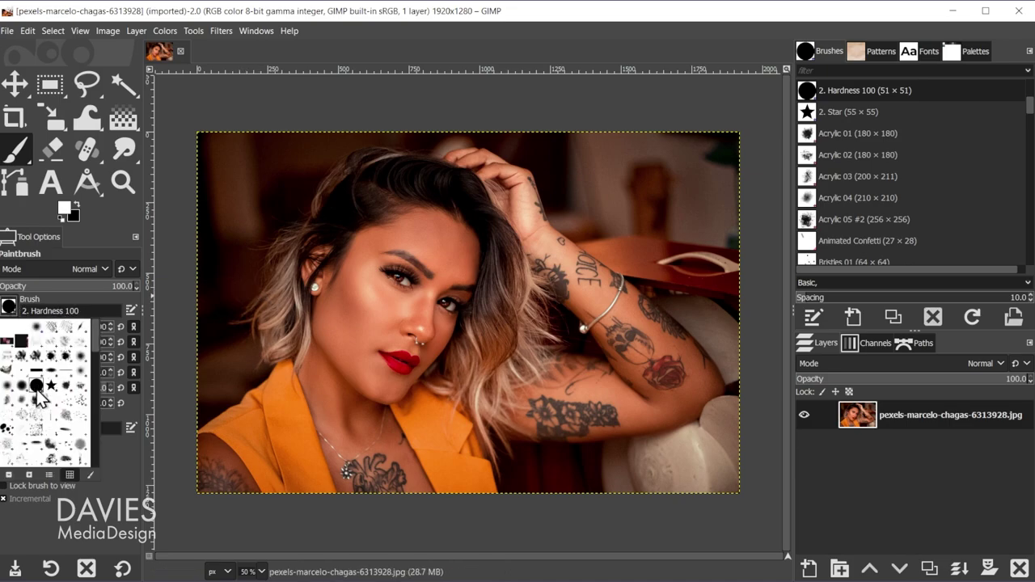
click(10, 307)
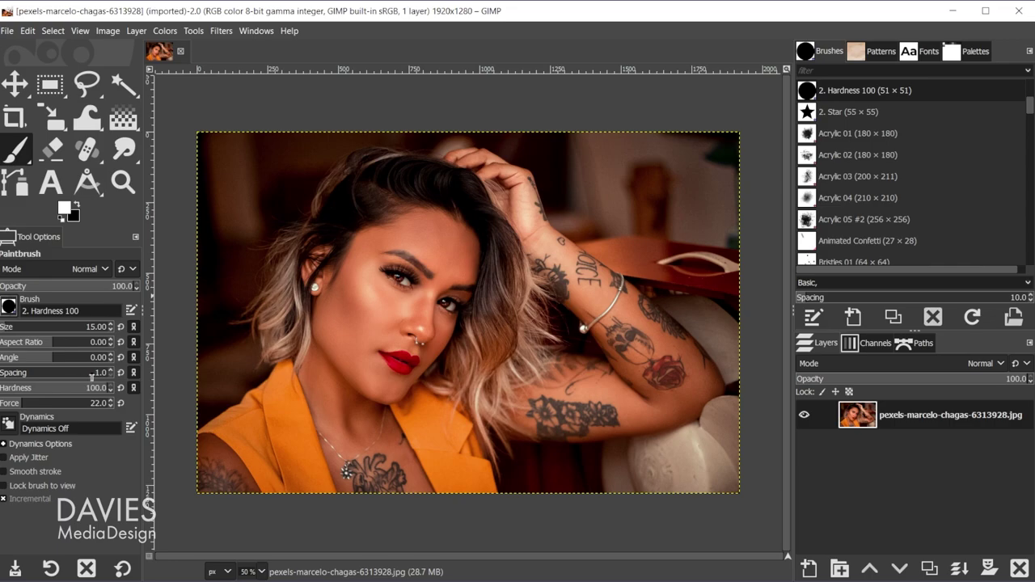
click(124, 569)
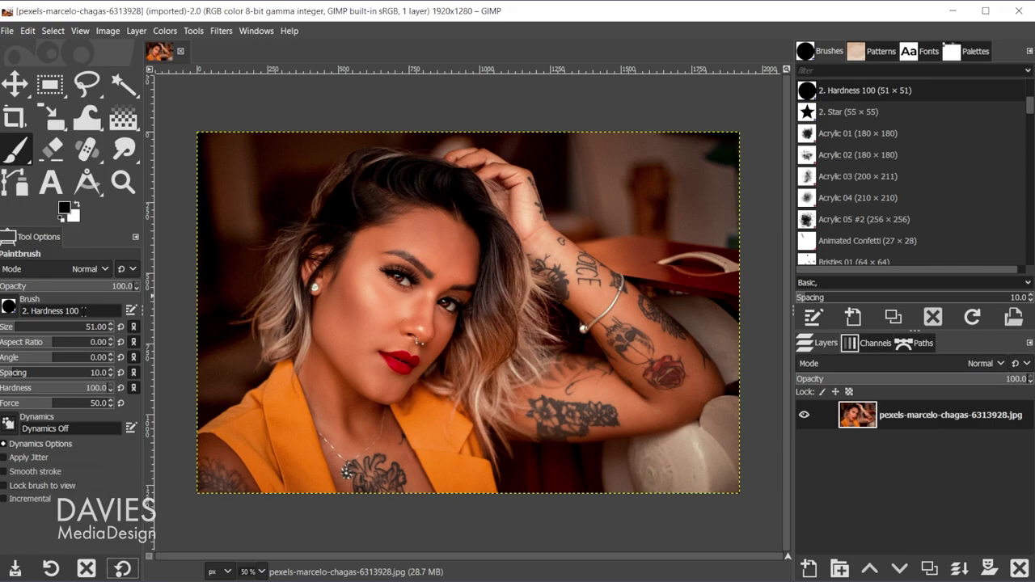
drag(14, 328, 6, 327)
click(111, 324)
Scribble black test strokes over the woman's face and undo all of them.
mouse_move(287, 177)
mouse_down()
mouse_move(317, 322)
mouse_move(375, 212)
mouse_move(394, 380)
mouse_up()
mouse_move(360, 445)
mouse_down()
mouse_move(414, 279)
mouse_move(485, 389)
mouse_move(364, 397)
mouse_move(453, 323)
mouse_move(429, 285)
mouse_up()
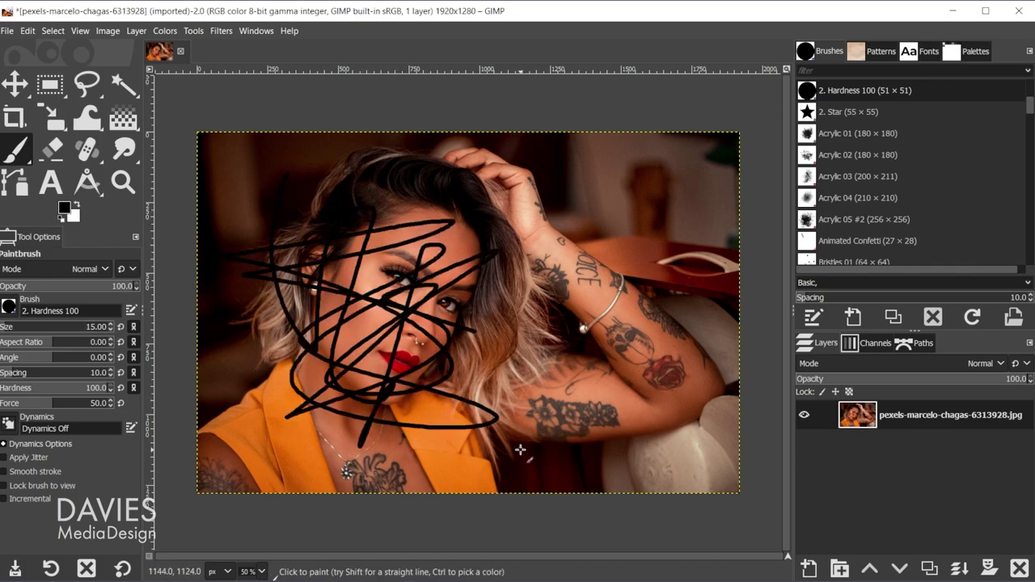
key(ctrl+z)
key(ctrl+z)
key(ctrl+z)
key(ctrl+z)
key(ctrl+z)
key(ctrl+z)
key(ctrl+z)
key(ctrl+z)
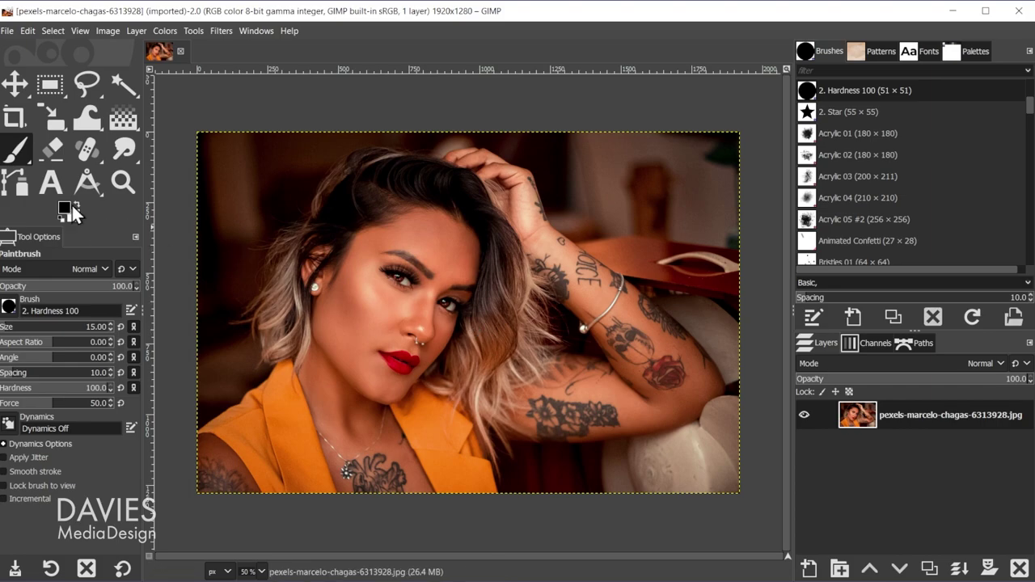
Make white the foreground colour and add a transparent 1920 by 1280 px layer named Tapered Stroke.
click(75, 205)
click(808, 568)
text(Tapered Stroke)
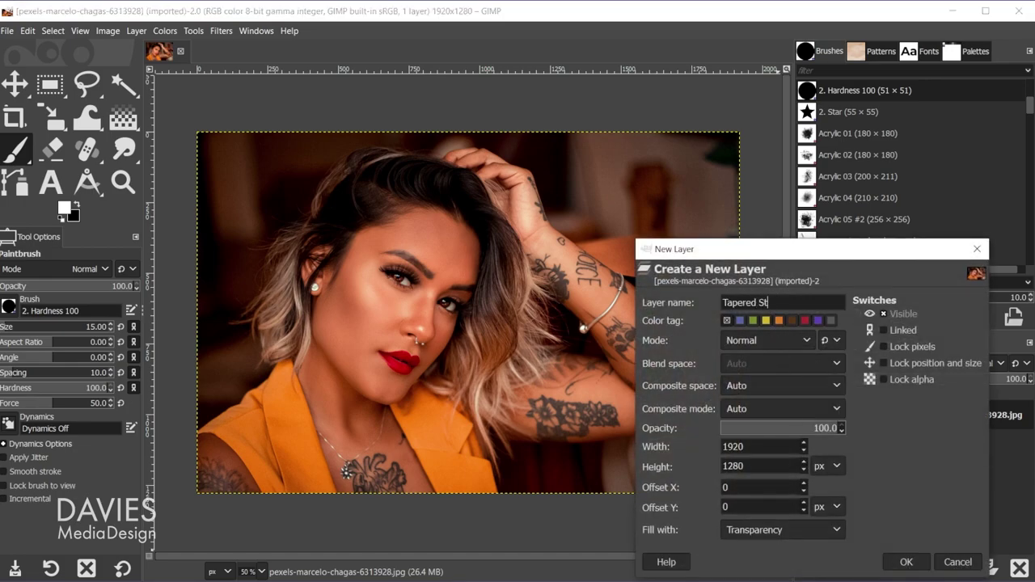
click(906, 562)
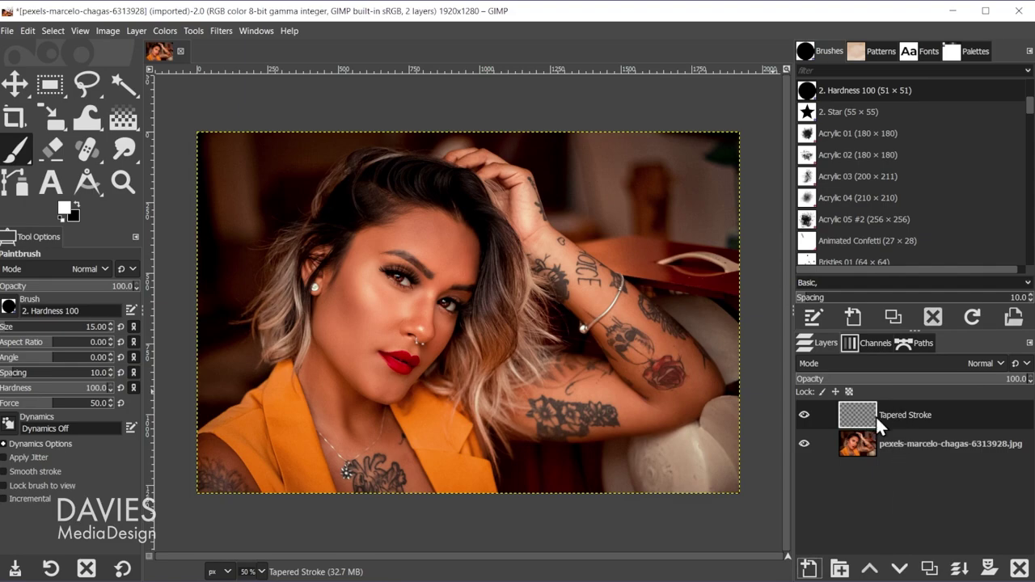
Create a new paint dynamics named Stroke Taper with Size mapped to Fade.
click(8, 431)
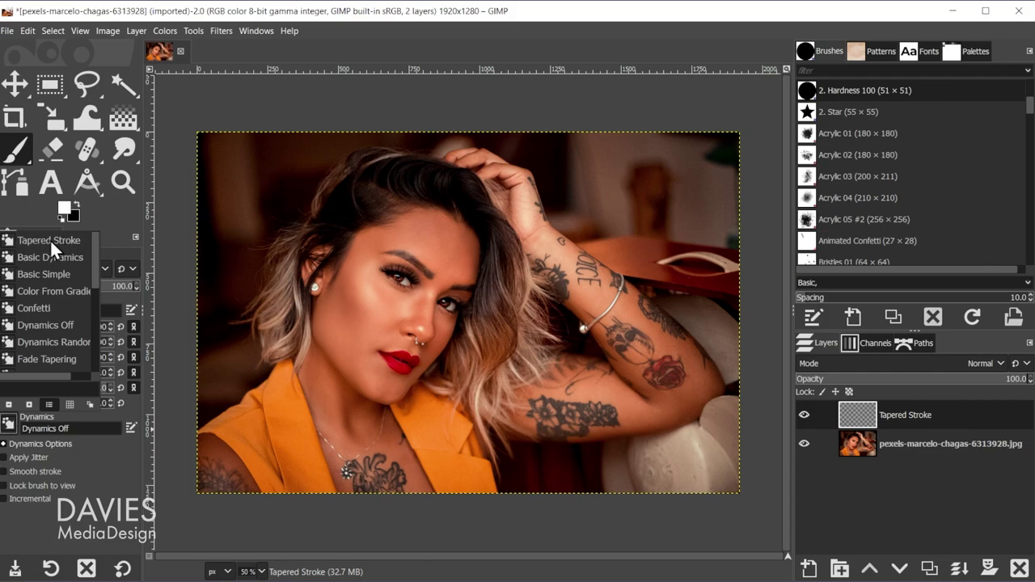
click(90, 405)
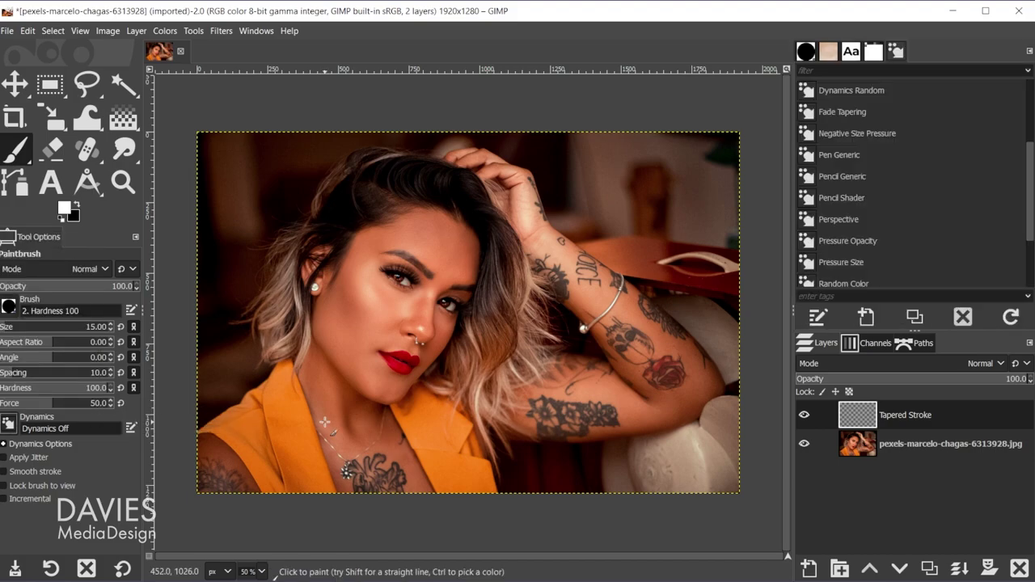
click(866, 316)
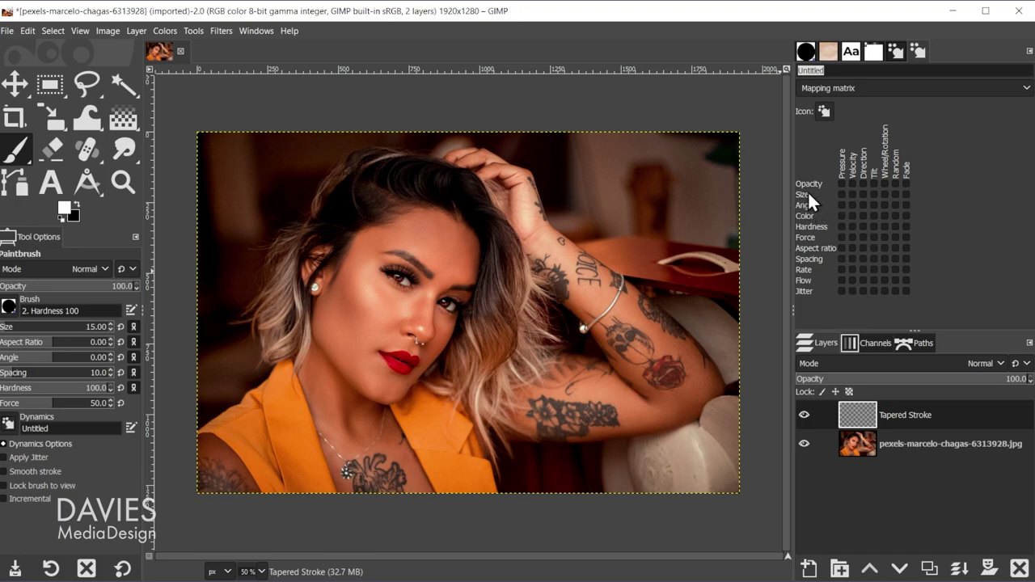
click(905, 194)
double_click(828, 71)
text(Stroke Taper)
Shape the Size curve for Fade into an arch that starts and ends at zero and peaks at maximum in the middle.
click(899, 87)
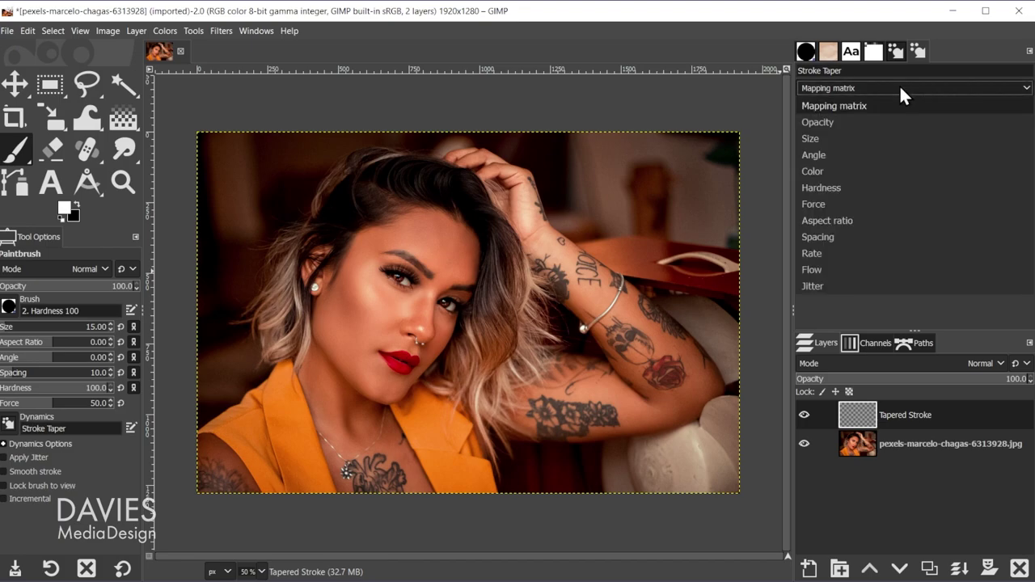
click(902, 146)
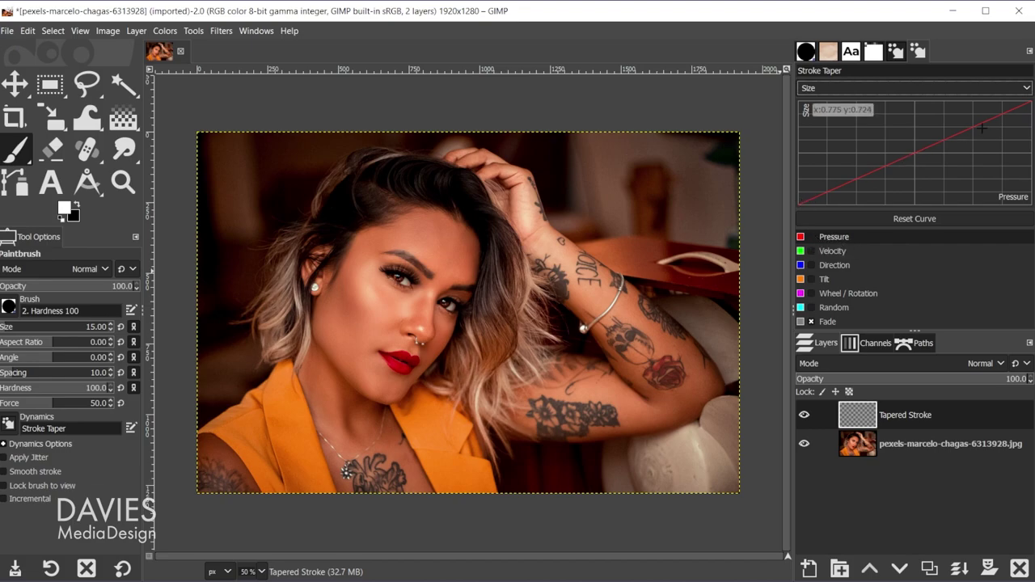
click(829, 322)
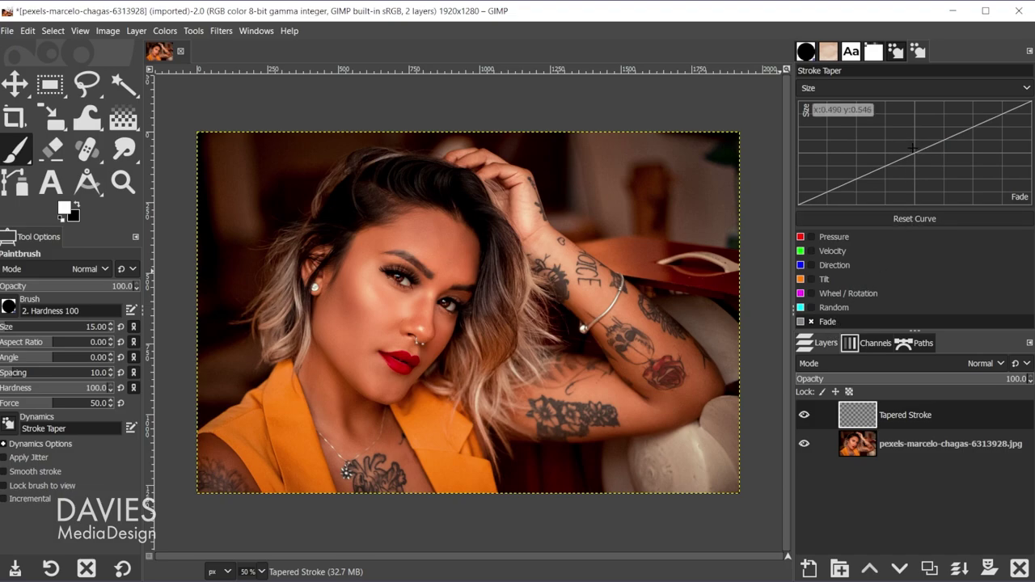
click(913, 153)
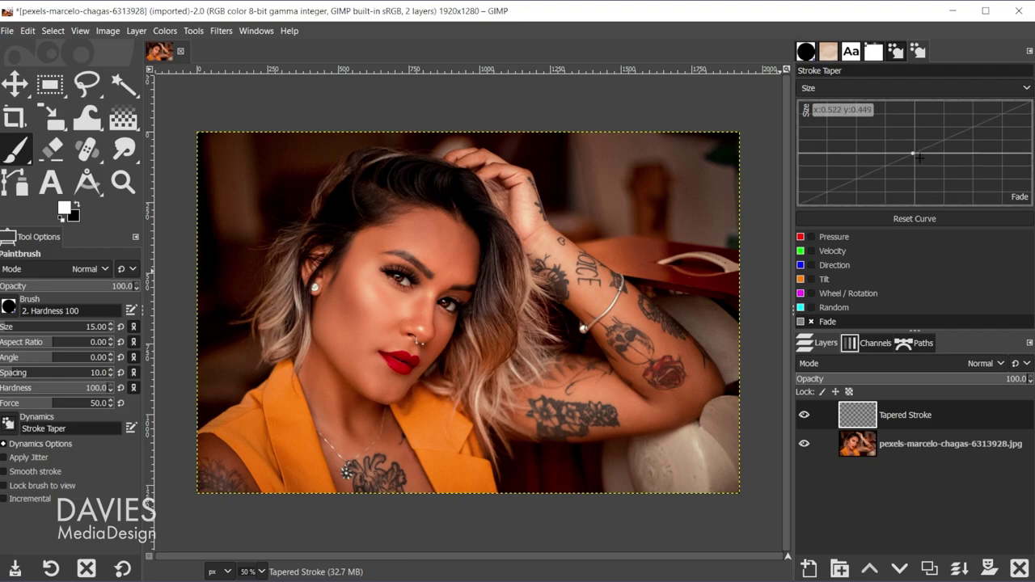
drag(913, 153, 915, 114)
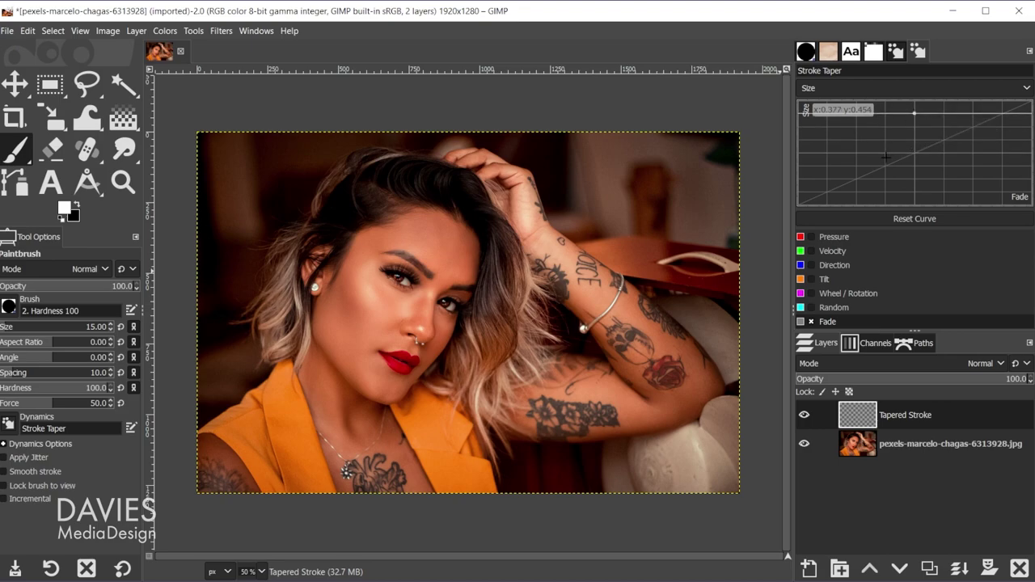
mouse_move(830, 114)
mouse_down()
mouse_move(829, 173)
mouse_move(793, 208)
mouse_up()
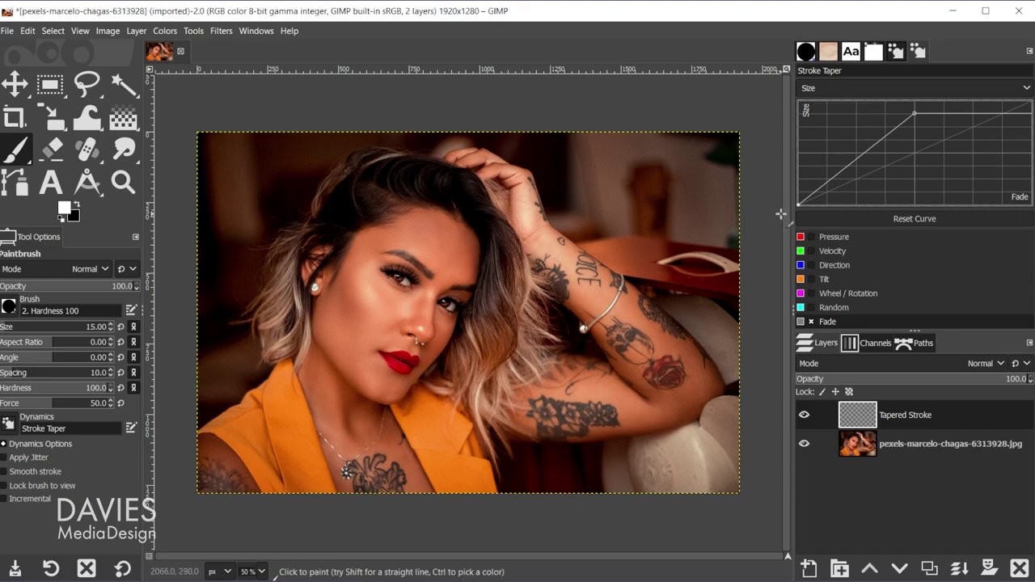
drag(979, 115, 1033, 205)
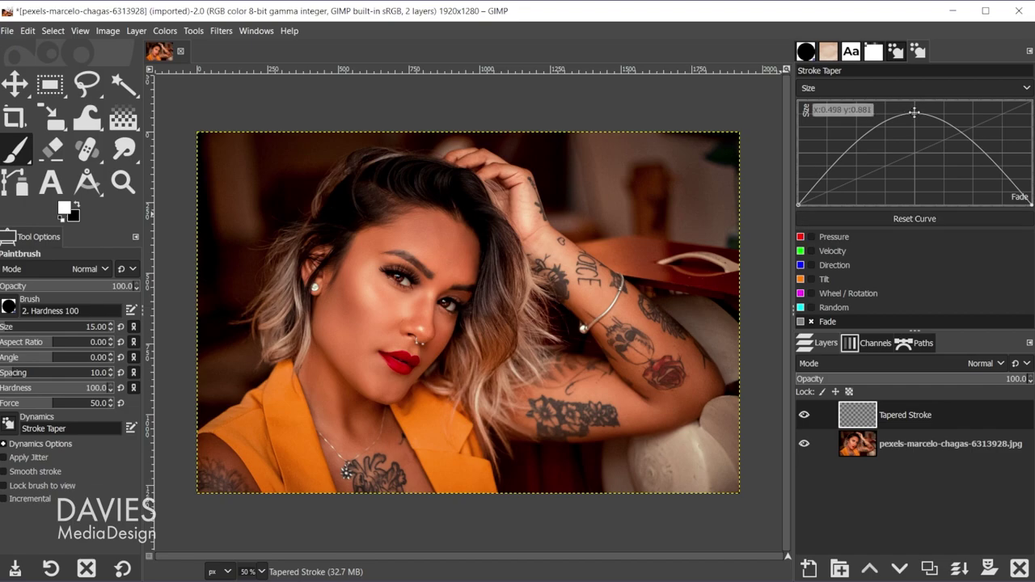
drag(913, 116, 915, 100)
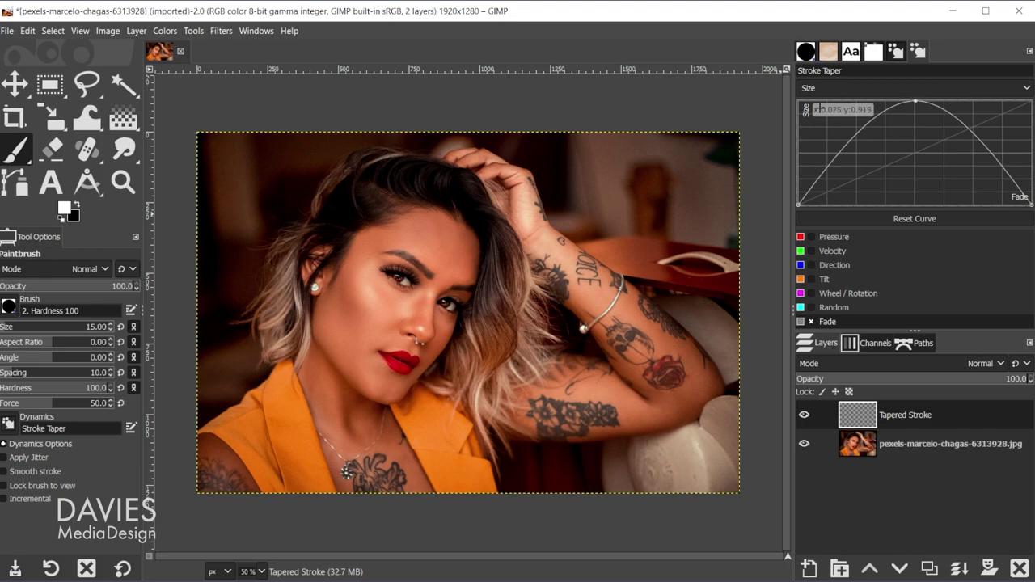
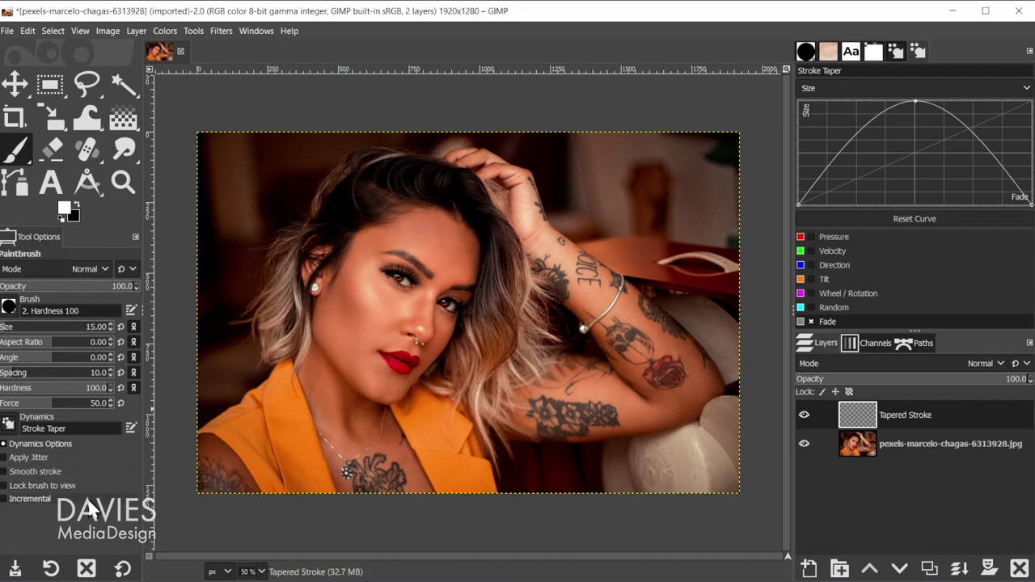
Expand the dynamics options, set the fade length to 305 px, and try it with a short stroke along the hair, undoing that stroke.
click(56, 444)
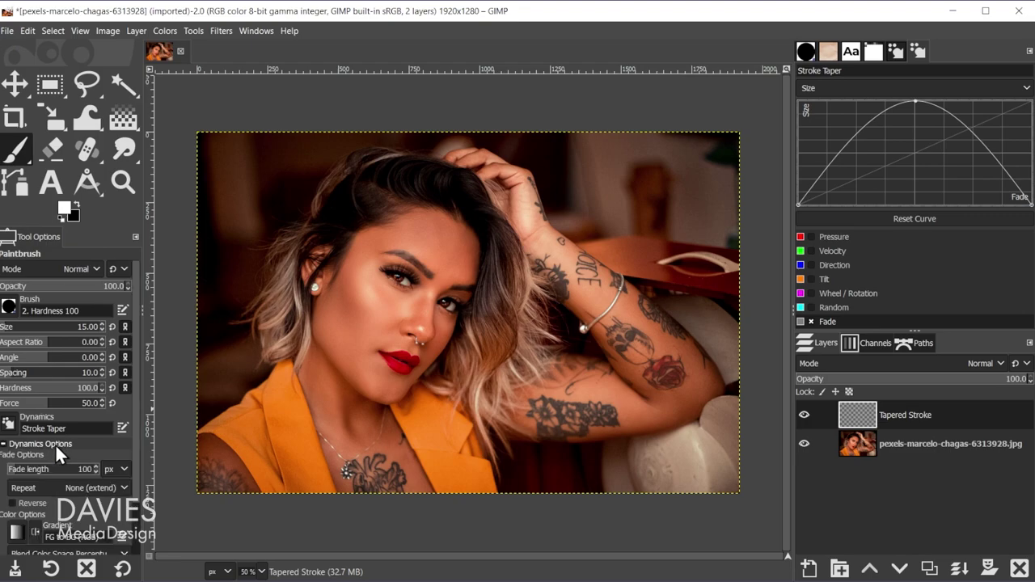
drag(133, 469, 133, 511)
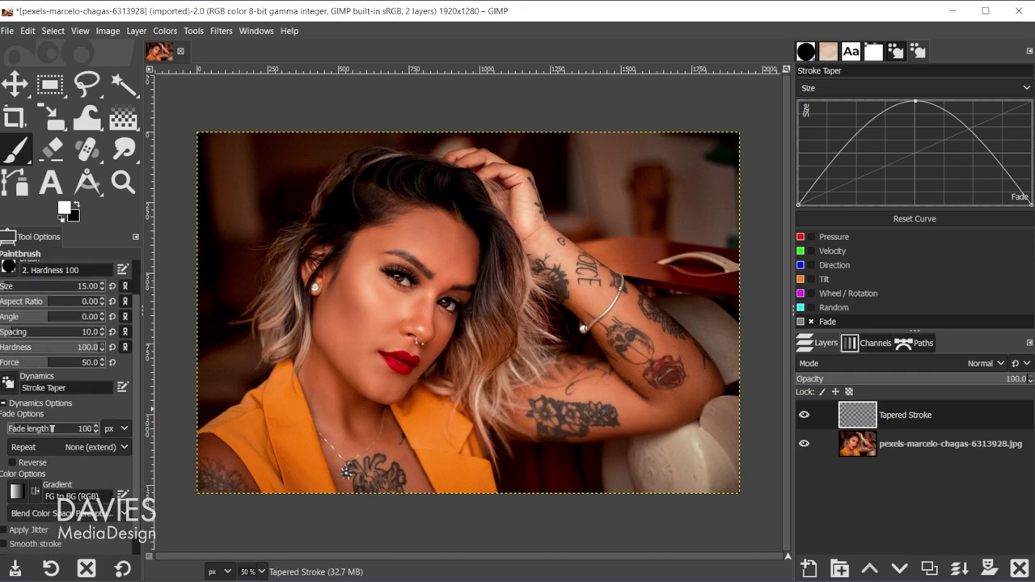
drag(18, 429, 3, 441)
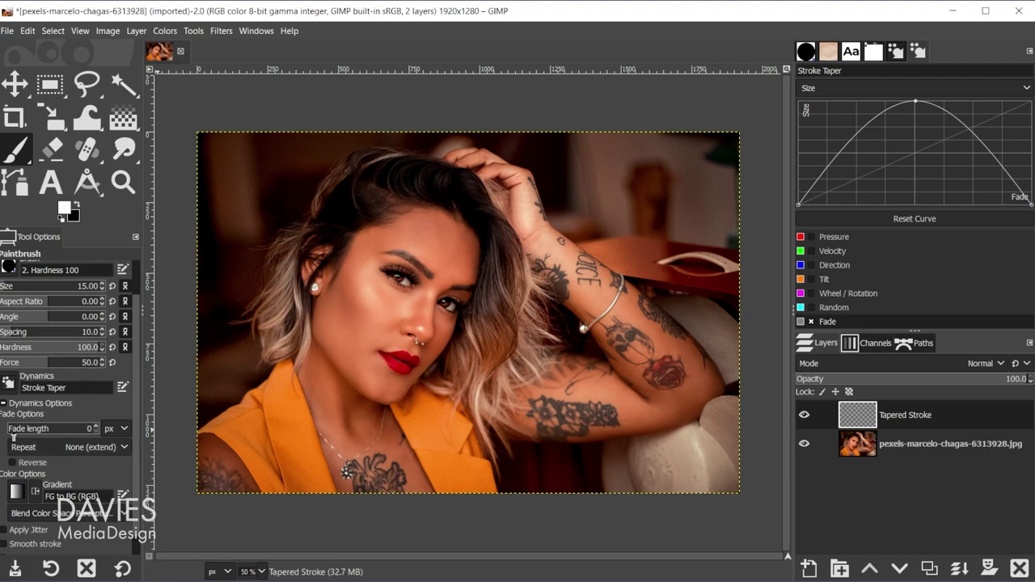
drag(18, 429, 30, 431)
click(122, 430)
click(122, 426)
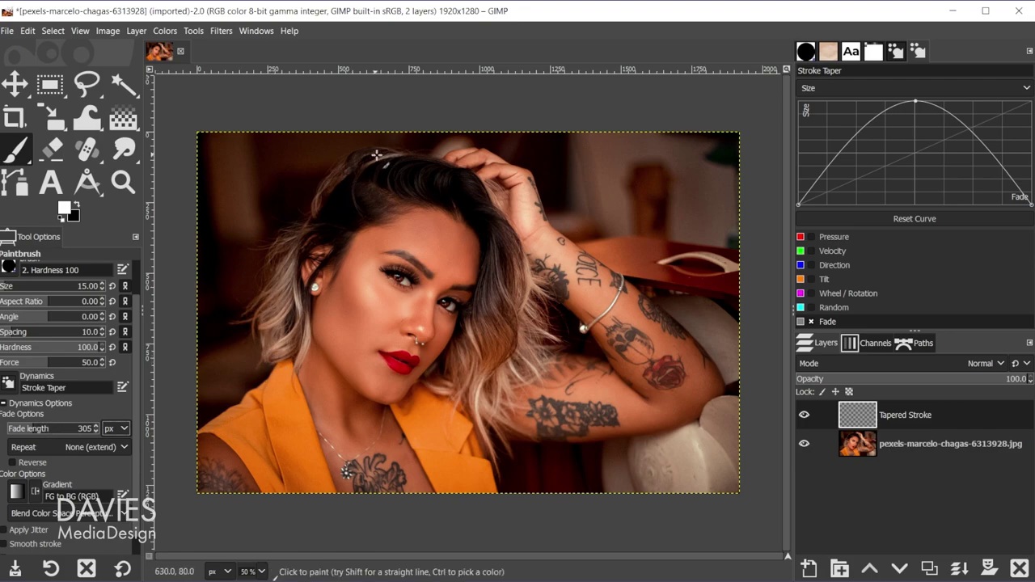
drag(370, 149, 316, 188)
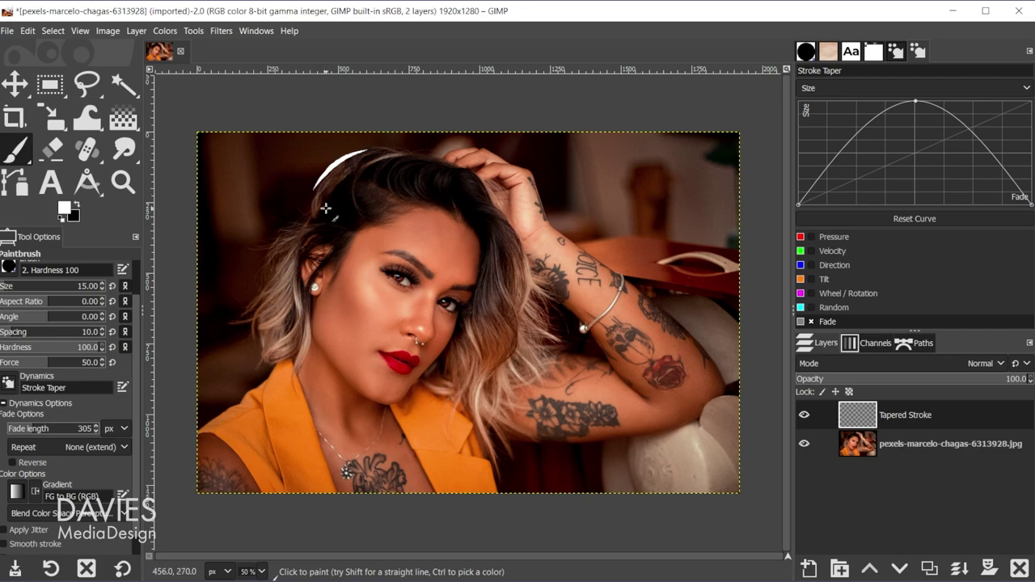
key(ctrl+z)
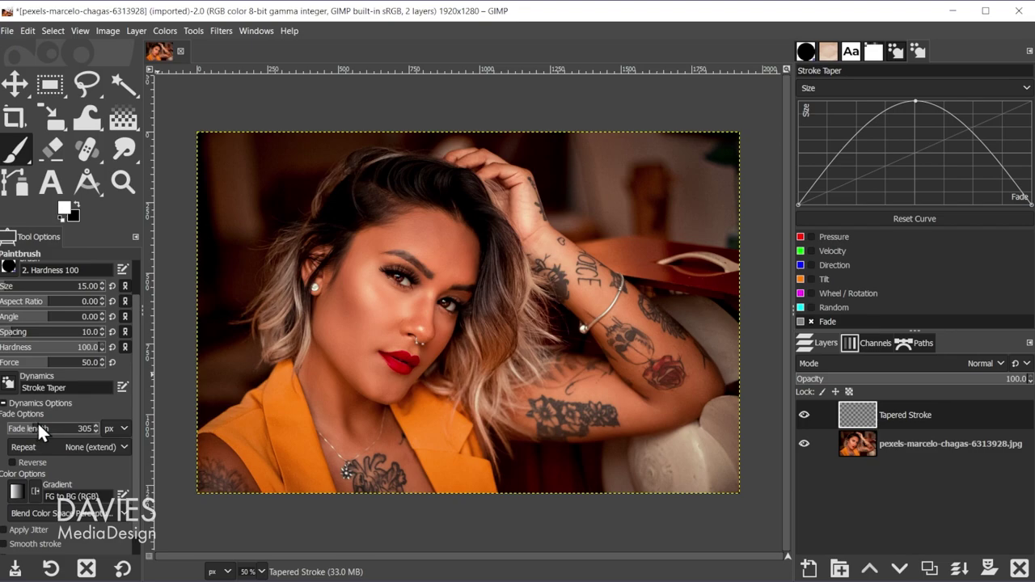
Set the fade length to 960 px and test it with a longer curved stroke down the hair, undoing that stroke.
drag(38, 429, 191, 422)
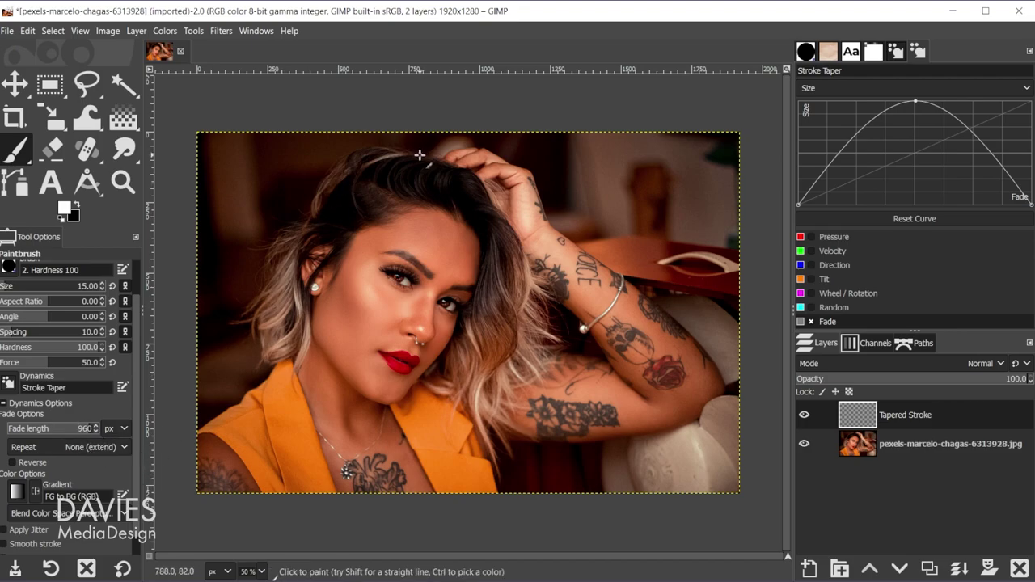
mouse_move(389, 156)
mouse_down()
mouse_move(342, 170)
mouse_move(315, 203)
mouse_move(302, 233)
mouse_move(298, 322)
mouse_up()
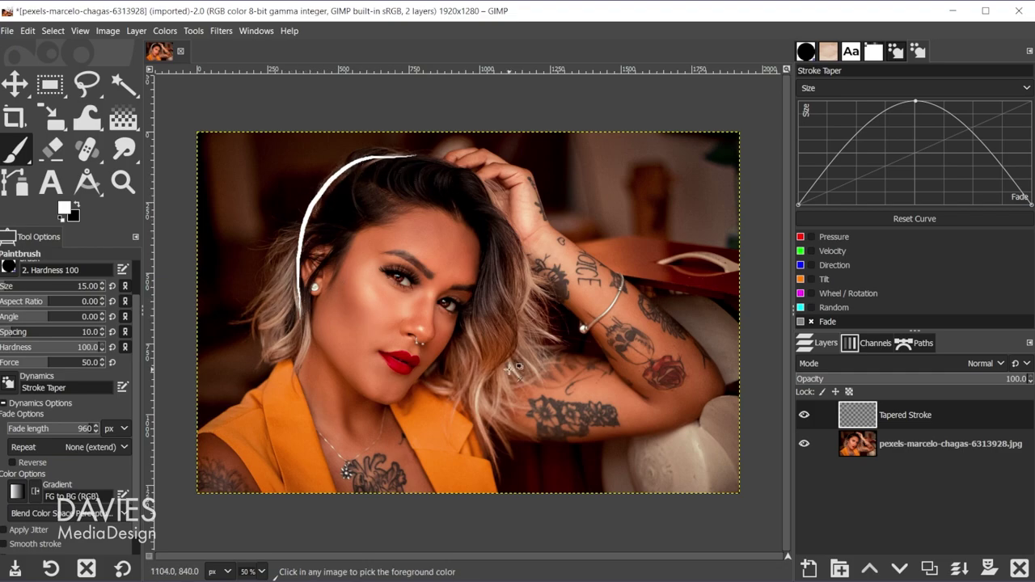
key(ctrl+z)
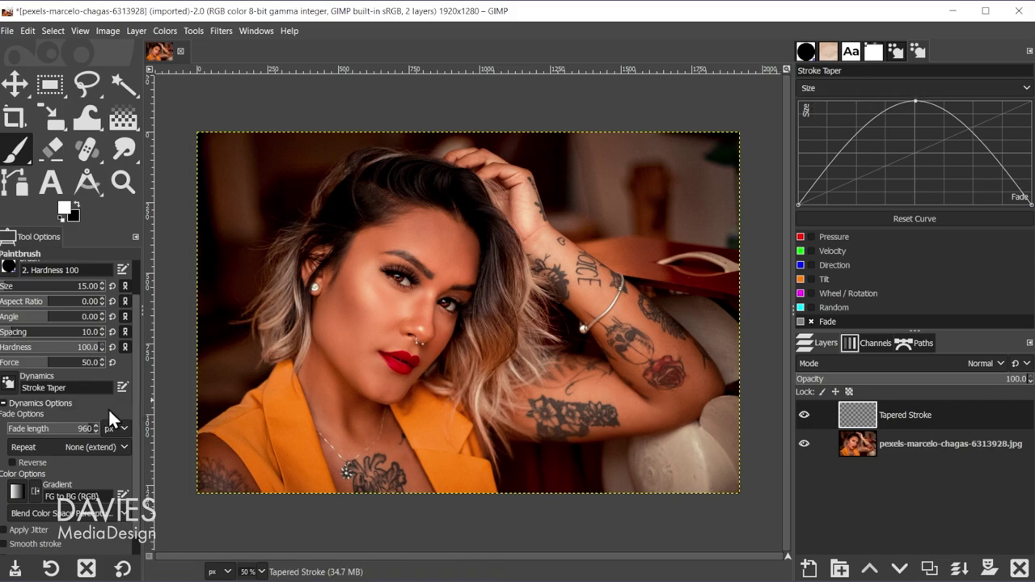
Shift the peak of the Size curve for Fade toward the start of the stroke, keeping it at maximum size.
drag(915, 101, 835, 99)
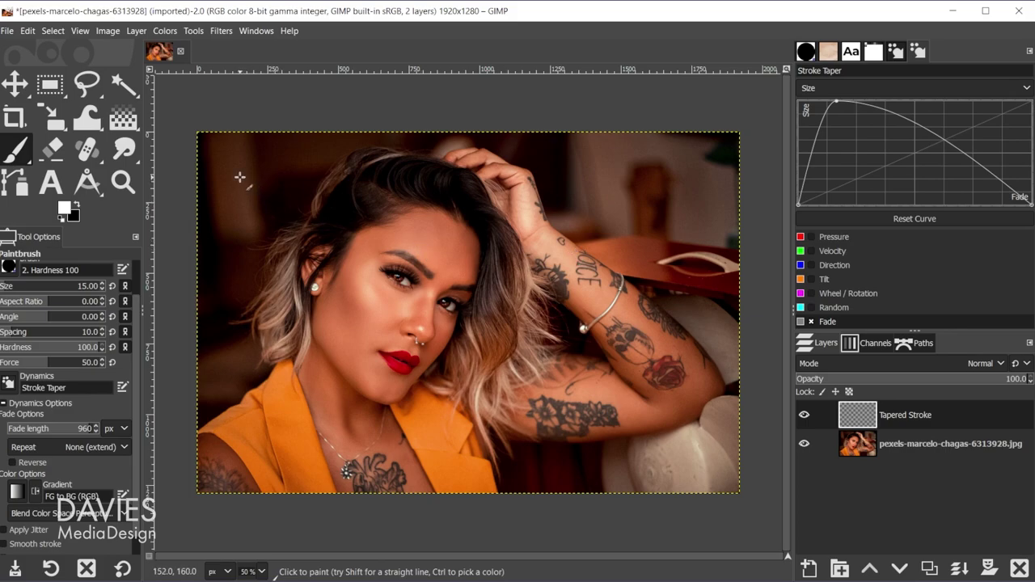
Paint test strokes across the hair with the Size curve's peak early, moved closer to the start, and moved near the end.
mouse_move(251, 172)
mouse_down()
mouse_move(317, 162)
mouse_move(707, 154)
mouse_up()
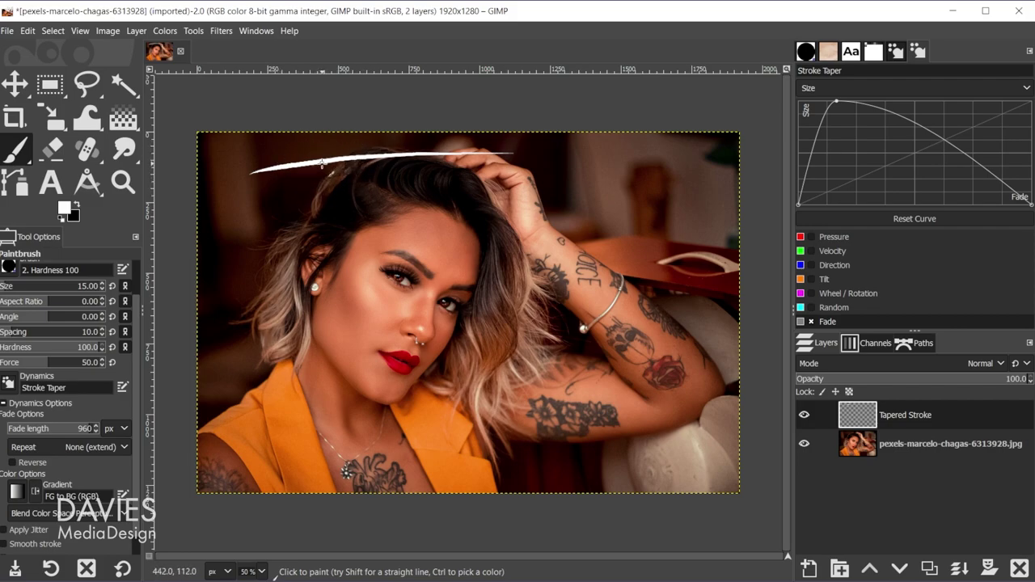
drag(839, 102, 815, 102)
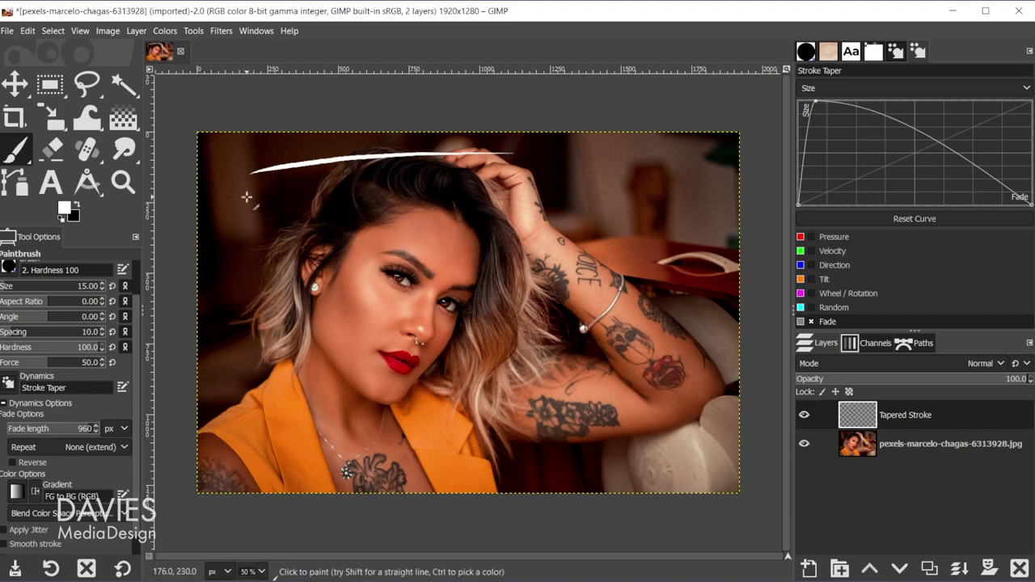
drag(247, 197, 539, 180)
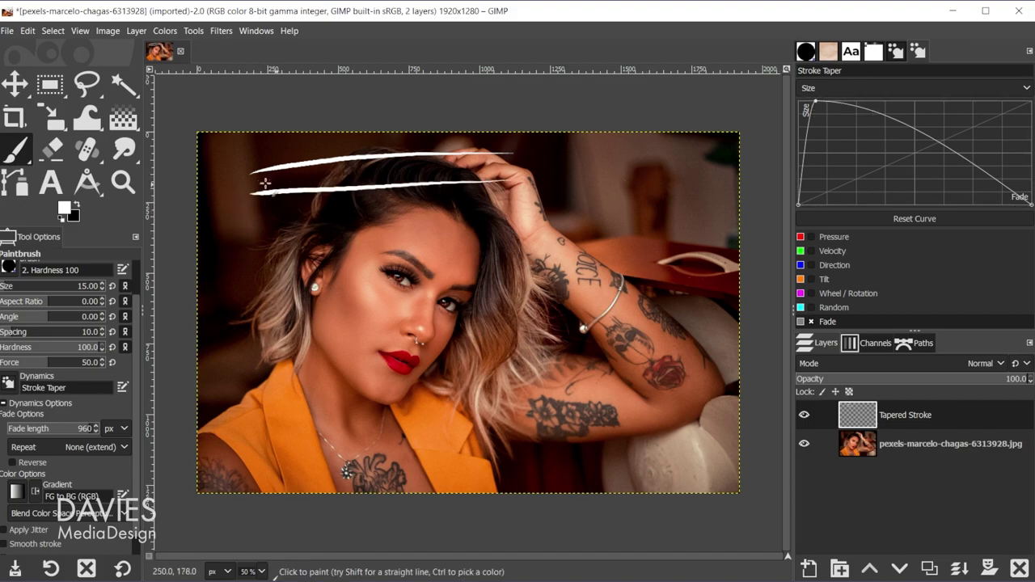
drag(815, 103, 994, 102)
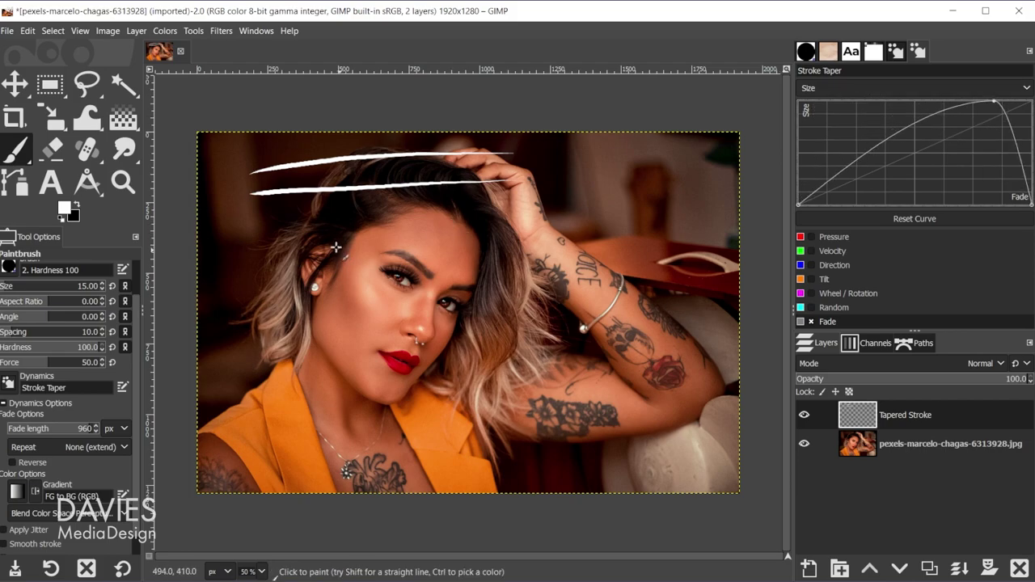
drag(254, 216, 519, 202)
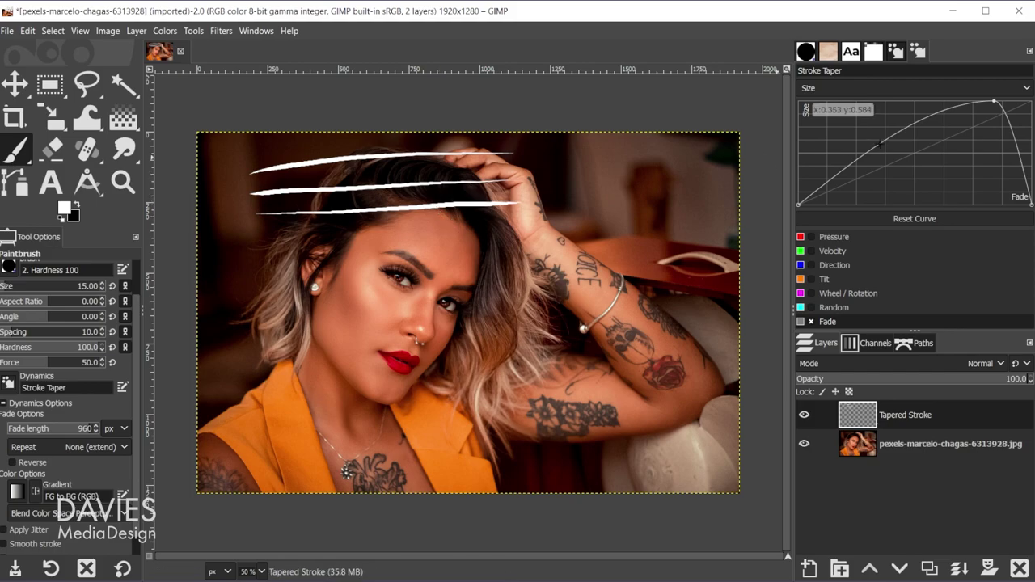
Recentre the Size curve's peak, add a low point near each end, and paint a test stroke across the upper forehead.
drag(996, 100, 915, 97)
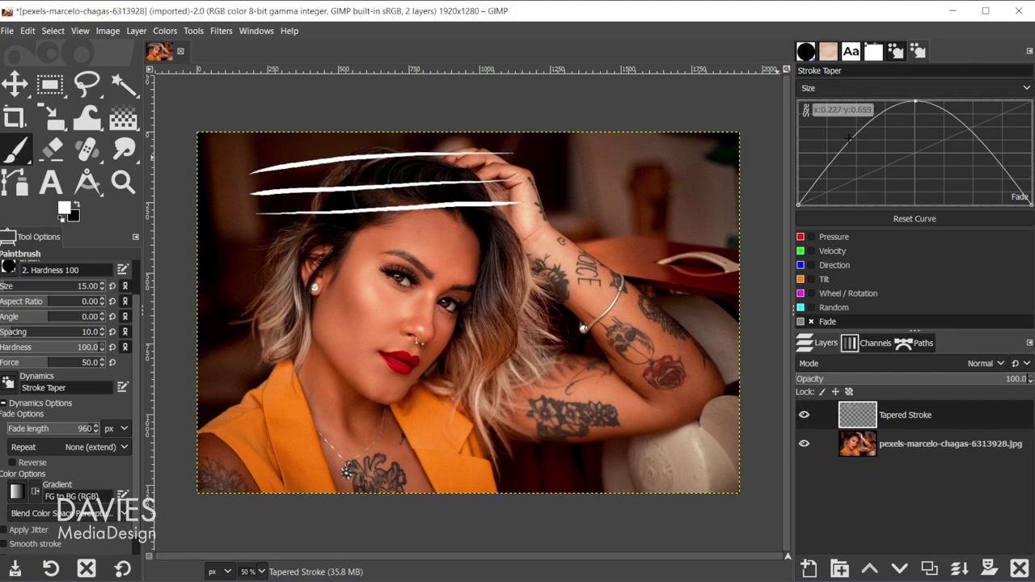
drag(826, 168, 827, 192)
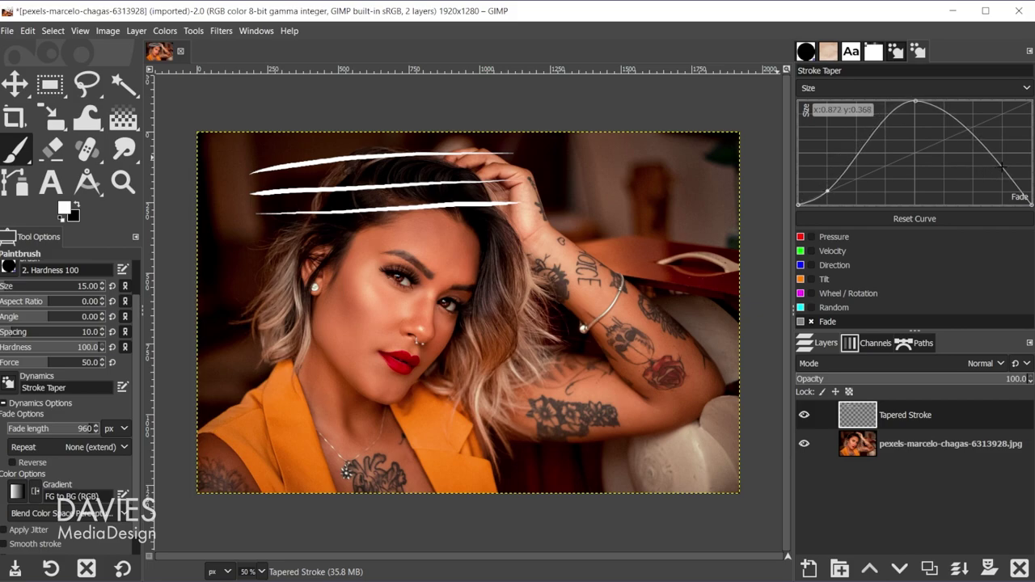
drag(1005, 166, 1002, 192)
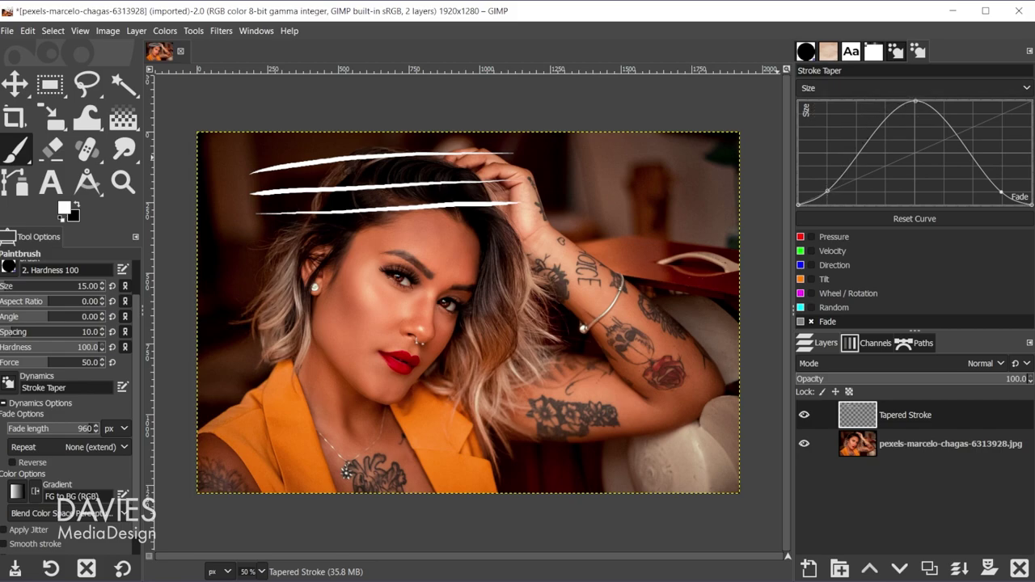
drag(269, 231, 515, 219)
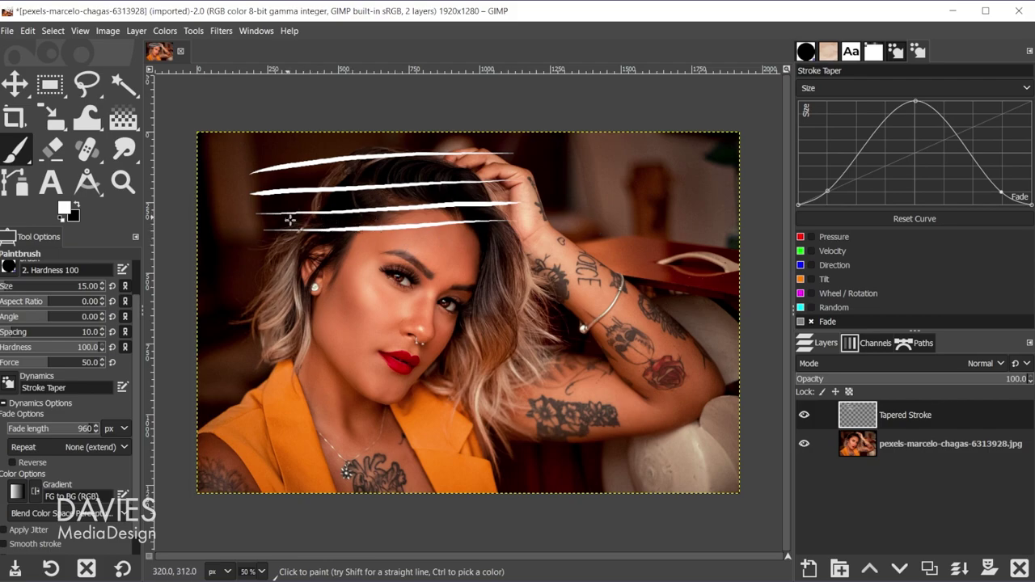
Widen the Size curve's peak with a raised point on each side and paint three test strokes across the face.
drag(870, 139, 860, 121)
drag(971, 156, 974, 126)
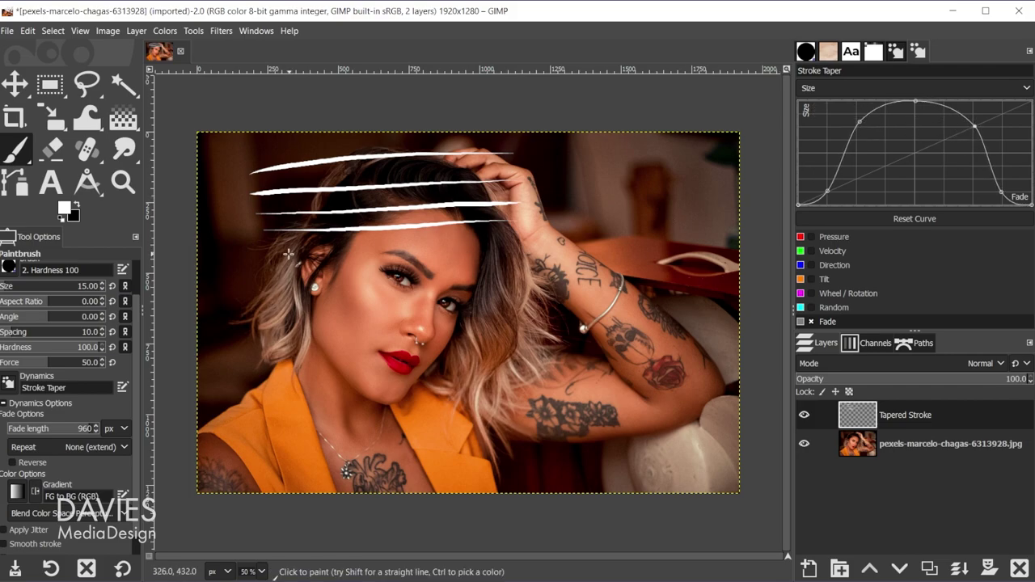
drag(289, 254, 514, 239)
drag(279, 275, 518, 272)
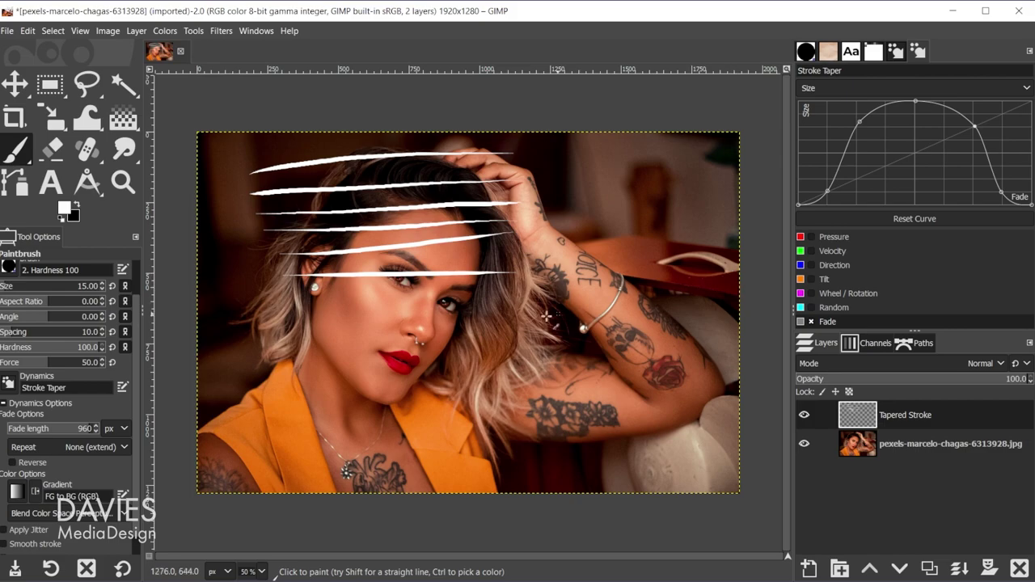
drag(290, 293, 521, 291)
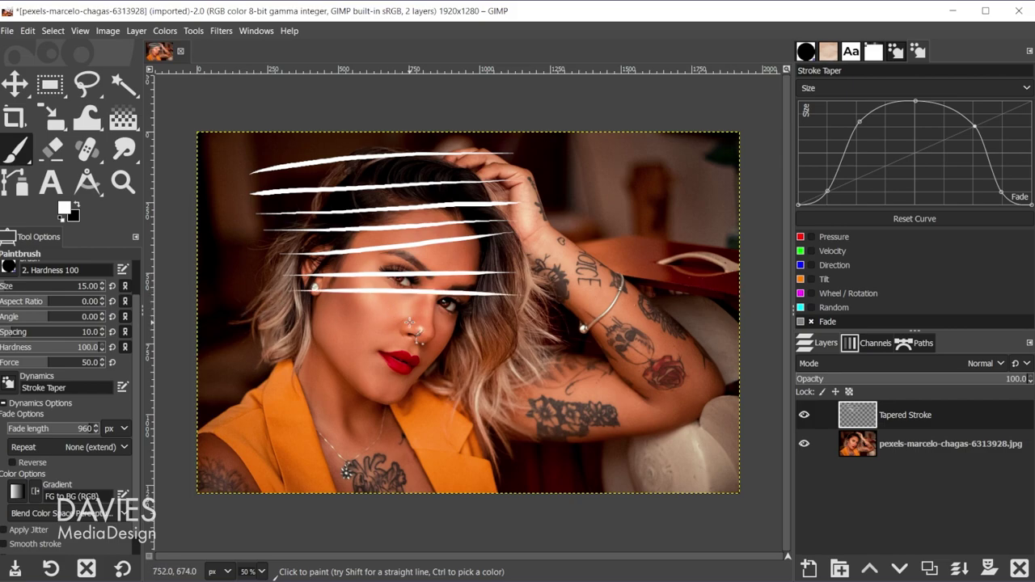
Paint a short test stroke with the fade length at 391 px and a long one across the face at 1569 px.
drag(89, 429, 47, 430)
drag(283, 310, 376, 308)
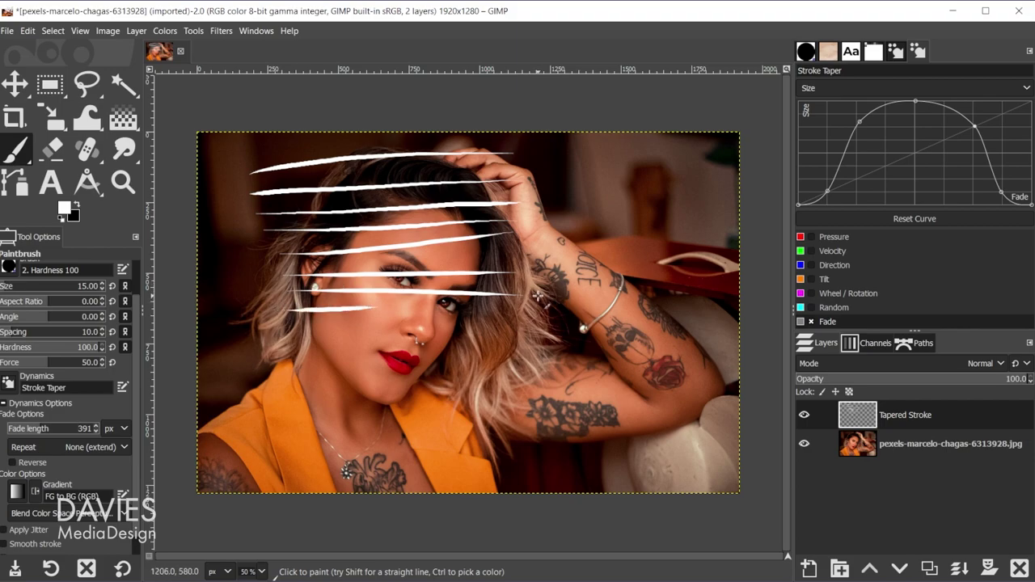
drag(37, 431, 144, 424)
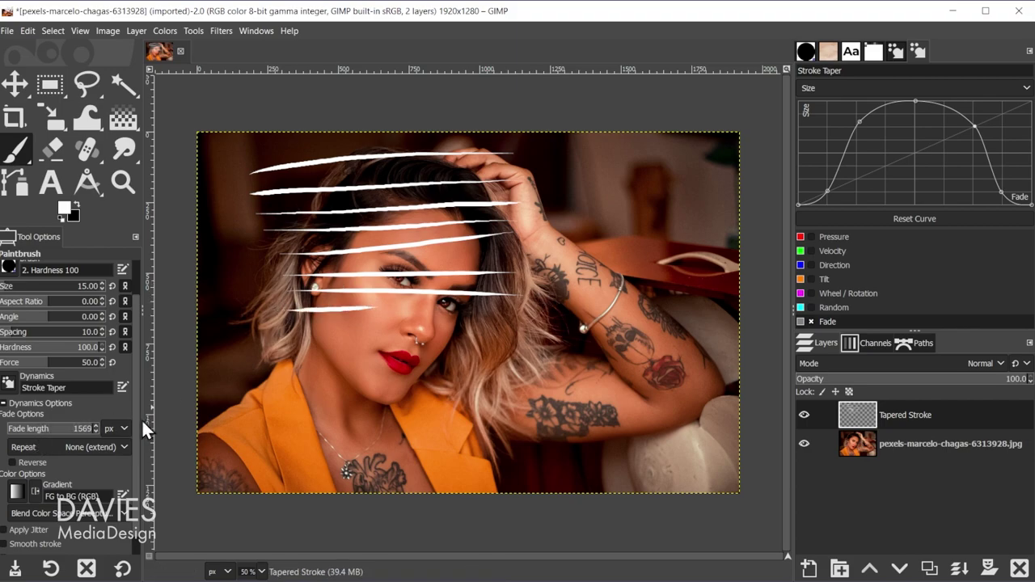
drag(289, 322, 769, 322)
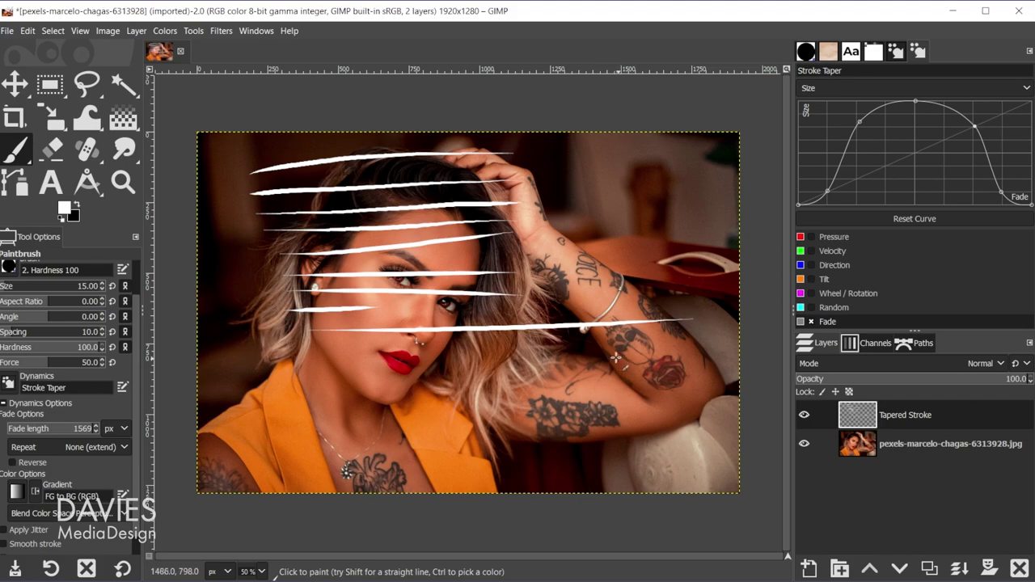
Reset the Size curve, reshape it into an arch from zero to maximum mid-stroke and back, and clear the Tapered Stroke layer.
click(933, 219)
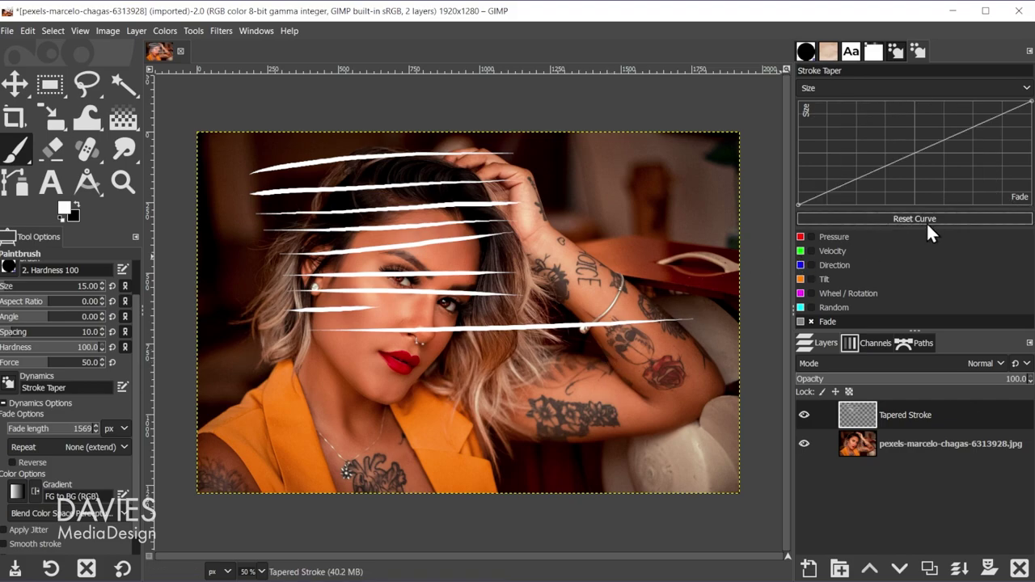
drag(914, 154, 913, 100)
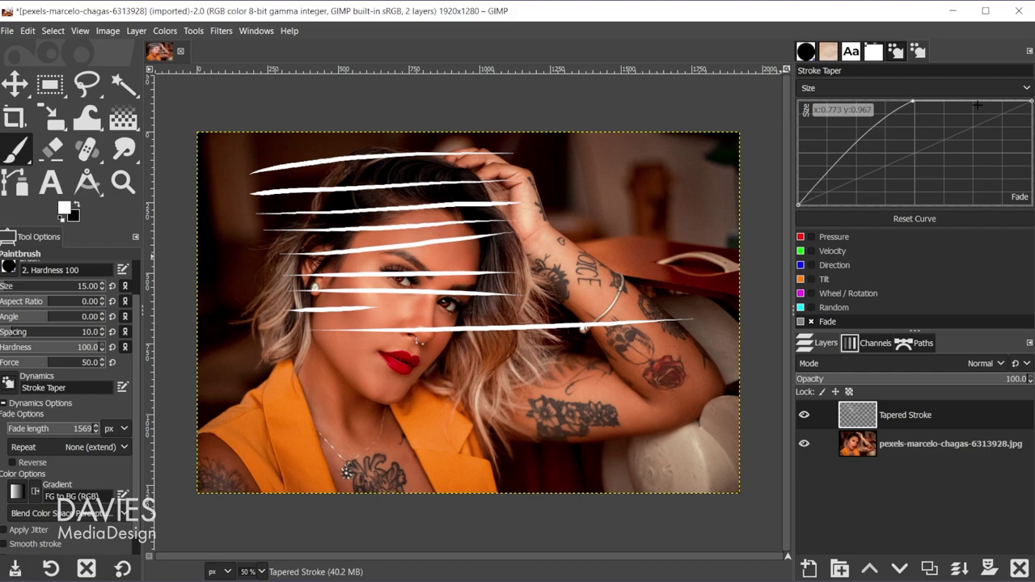
drag(976, 101, 1003, 158)
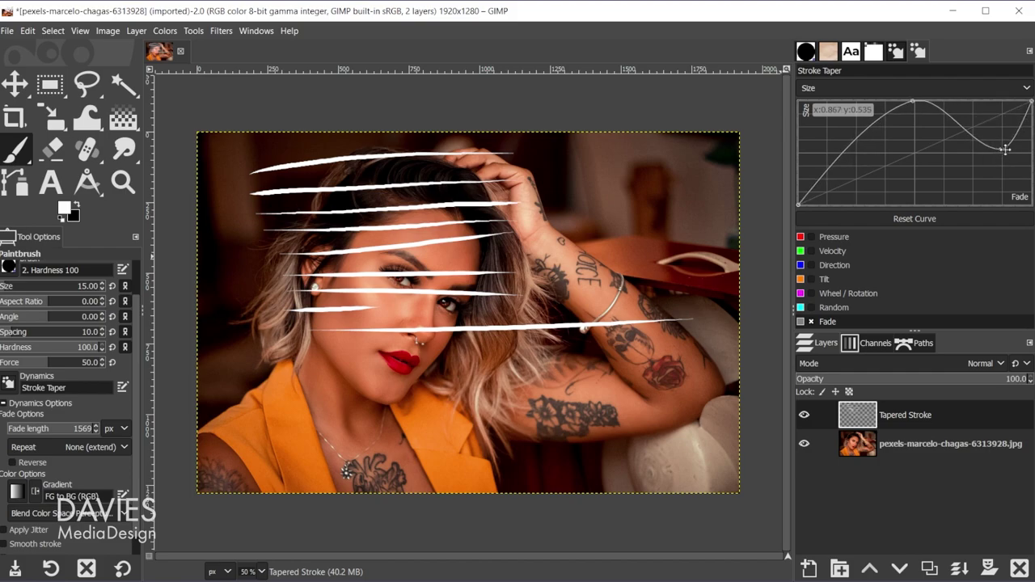
mouse_move(1001, 148)
mouse_down()
mouse_move(1032, 100)
mouse_move(1031, 203)
mouse_up()
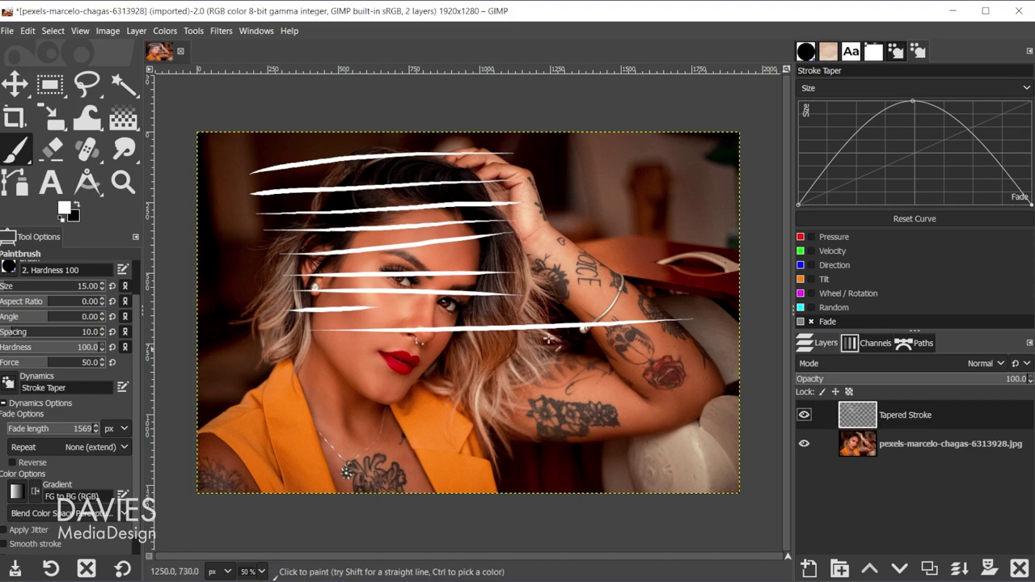
key(Delete)
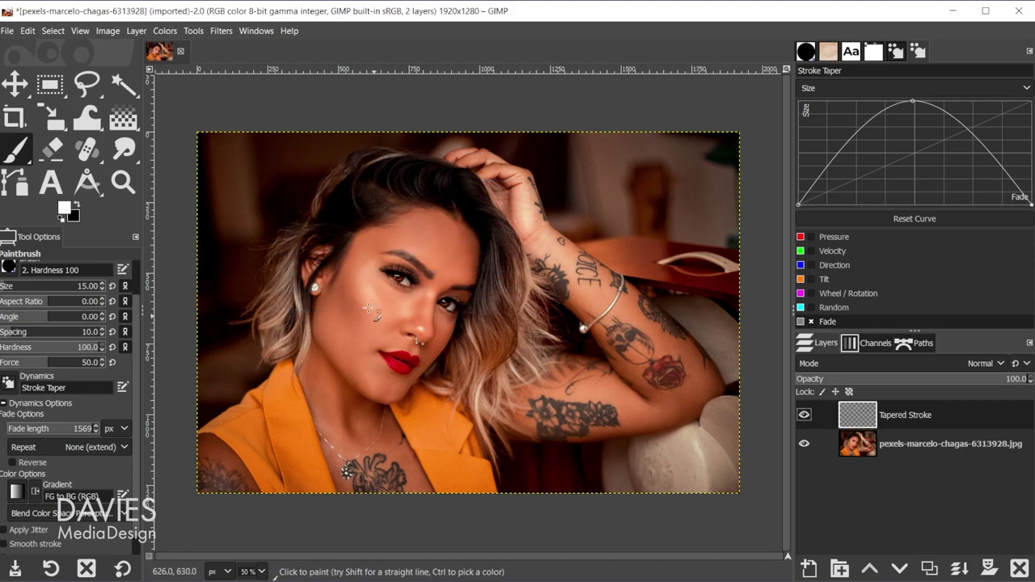
Draw a curved path over the top of the hair, from beside the raised hand to the far side of the head.
click(16, 187)
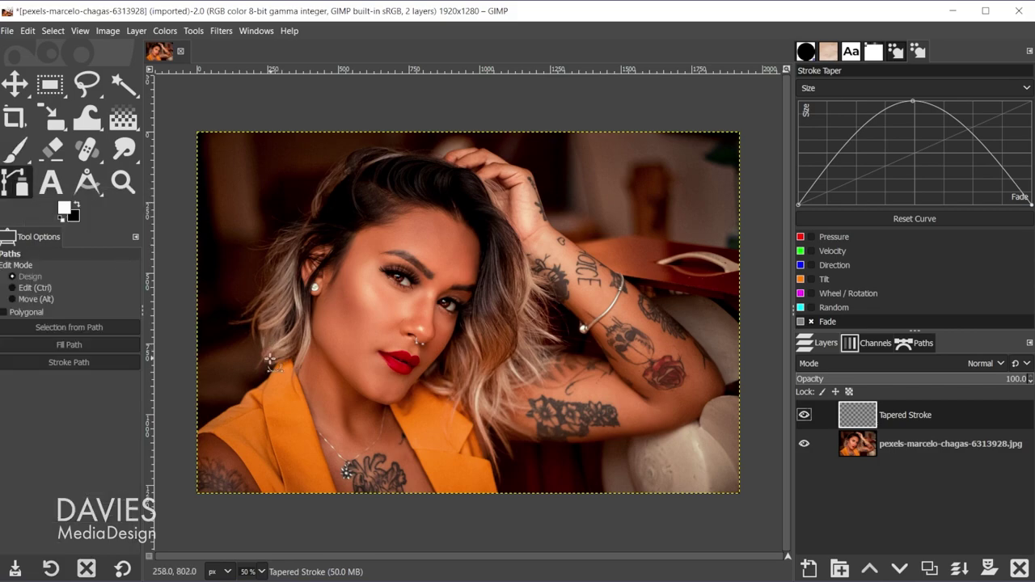
click(441, 158)
drag(303, 220, 277, 336)
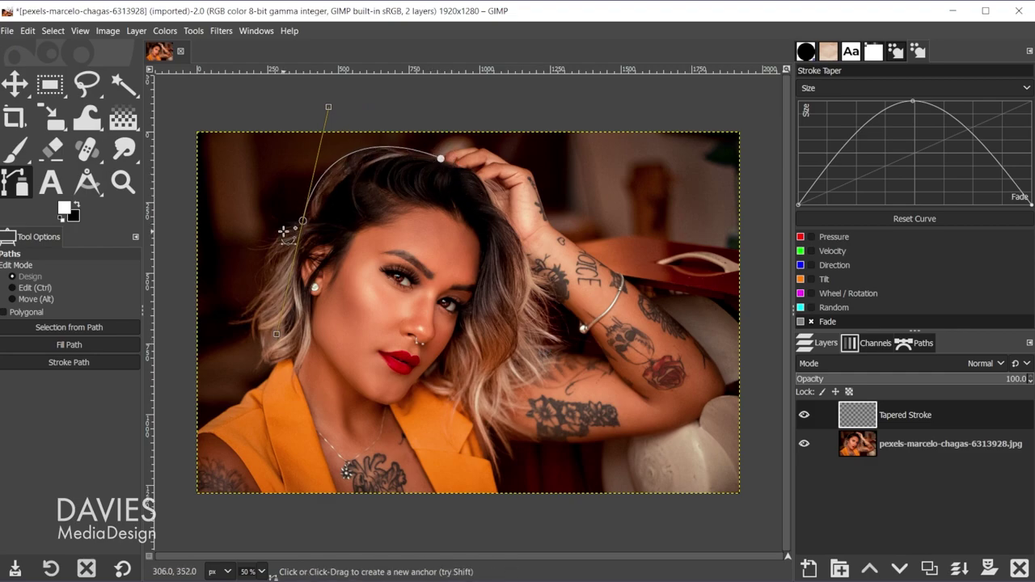
Make the hair path visible over the photo, with the Measure tool active.
click(16, 150)
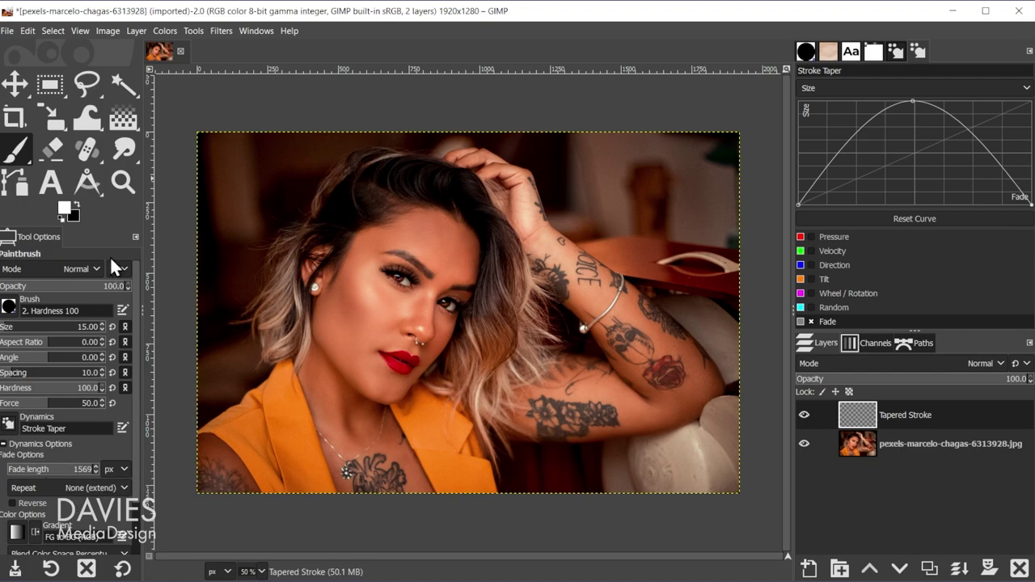
click(86, 181)
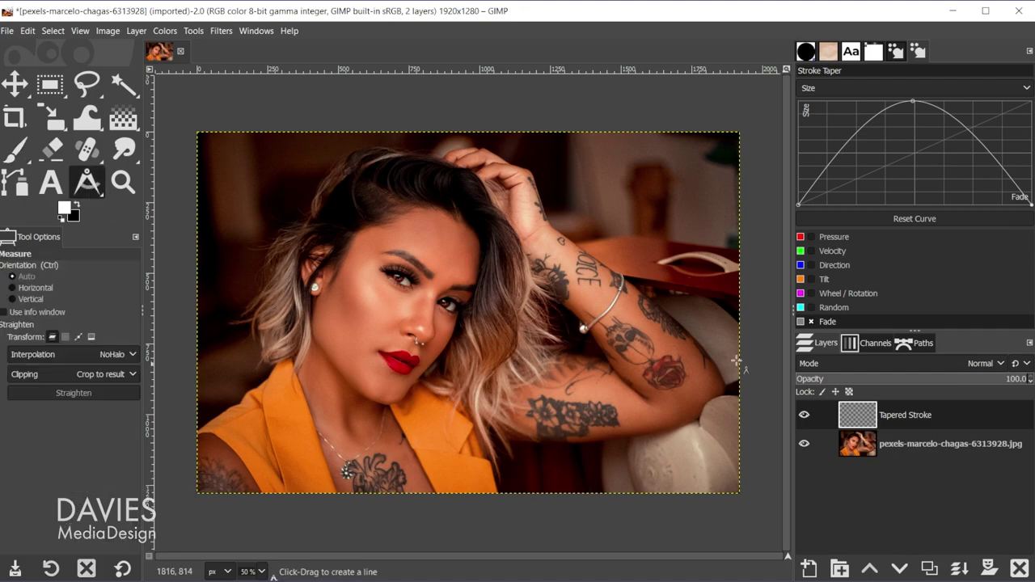
click(915, 341)
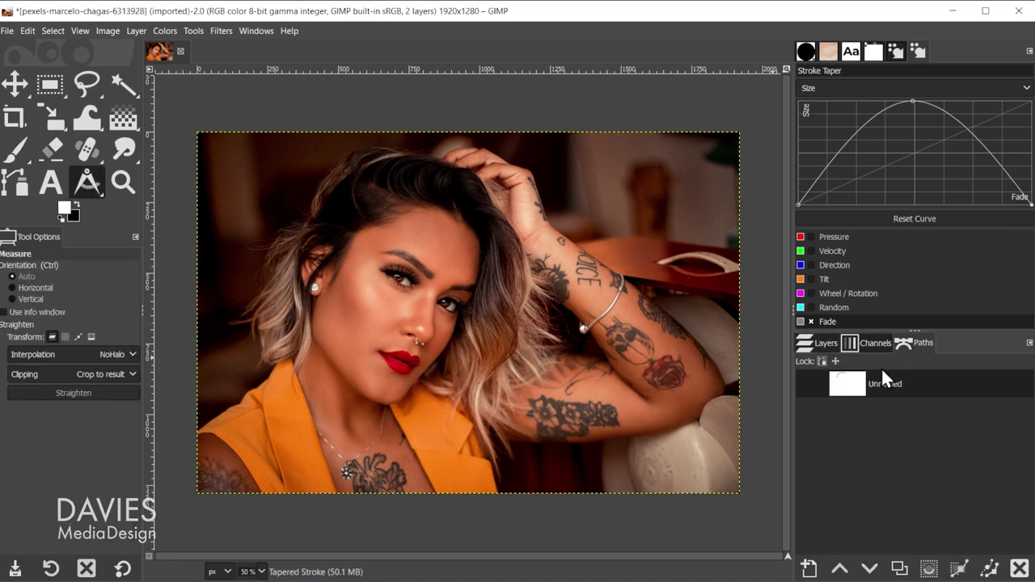
click(805, 385)
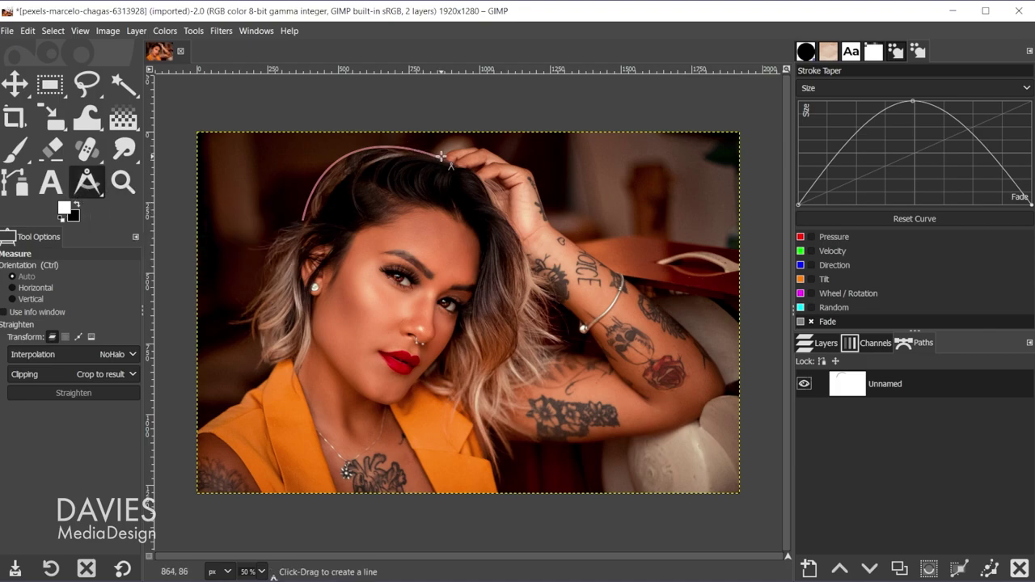
Measure the hair path in two straight segments and set the Paintbrush's fade length to 700 px.
drag(442, 156, 353, 153)
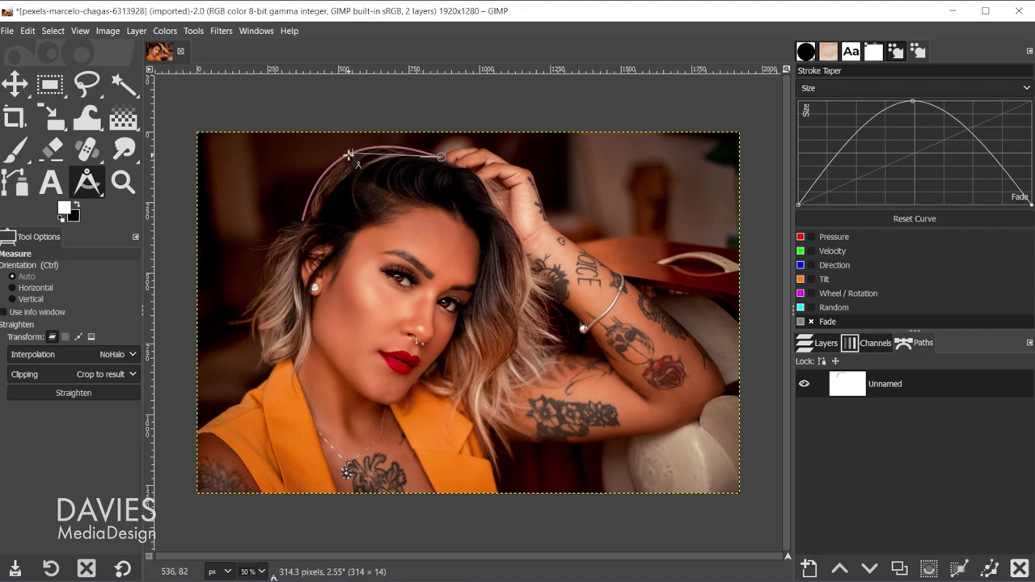
drag(348, 154, 305, 223)
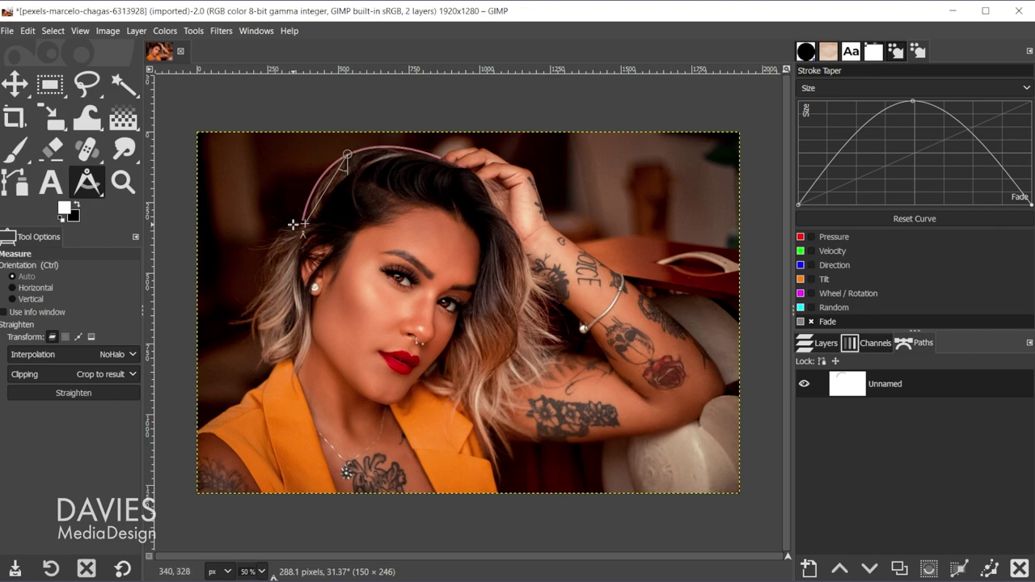
click(14, 157)
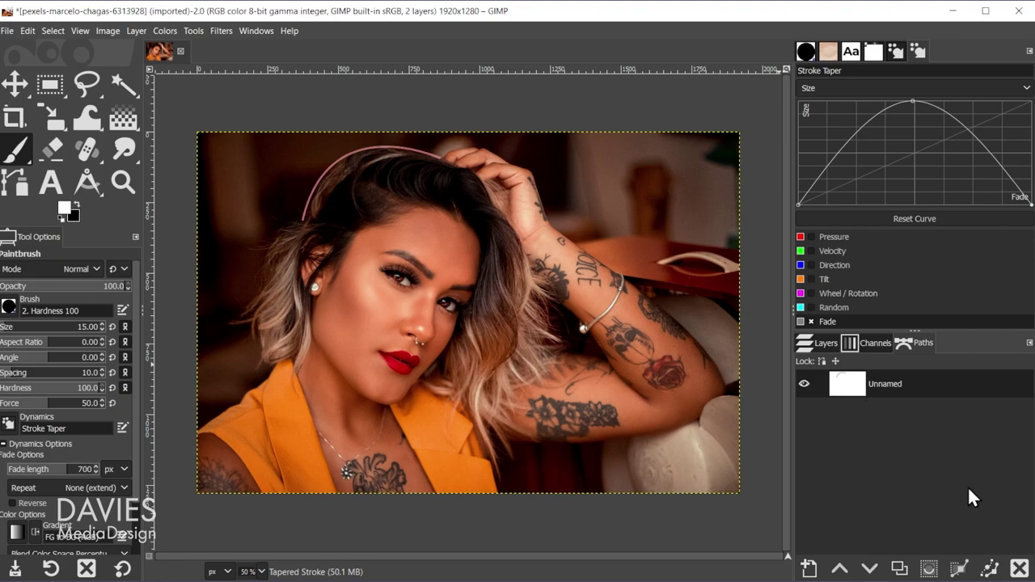
Configure Stroke Path for the hair path to stroke with a paint tool, using the Paintbrush with Emulate brush dynamics enabled.
click(993, 571)
mouse_move(945, 336)
mouse_down()
mouse_move(862, 320)
mouse_move(686, 188)
mouse_move(666, 149)
mouse_move(676, 137)
mouse_up()
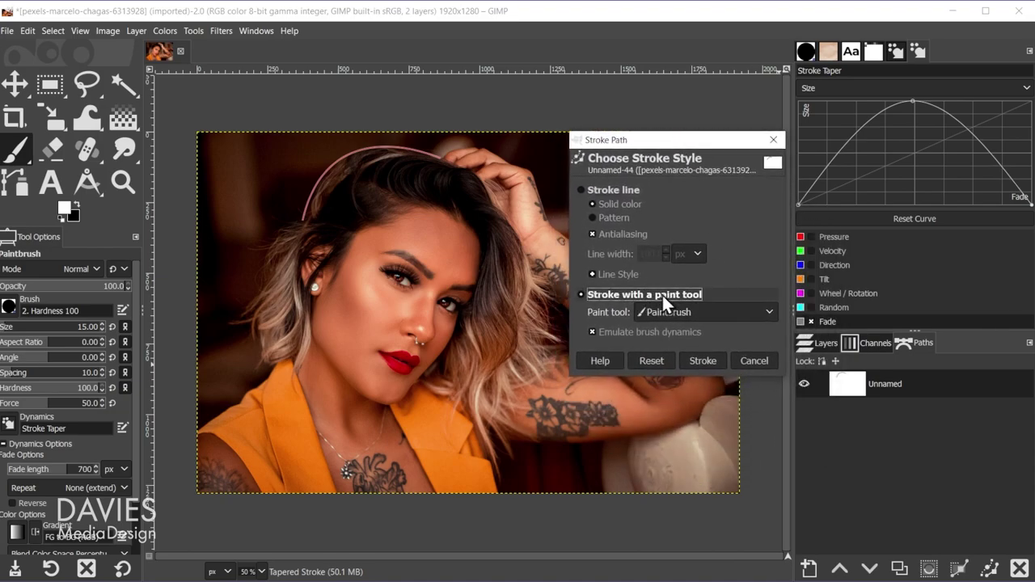
click(618, 189)
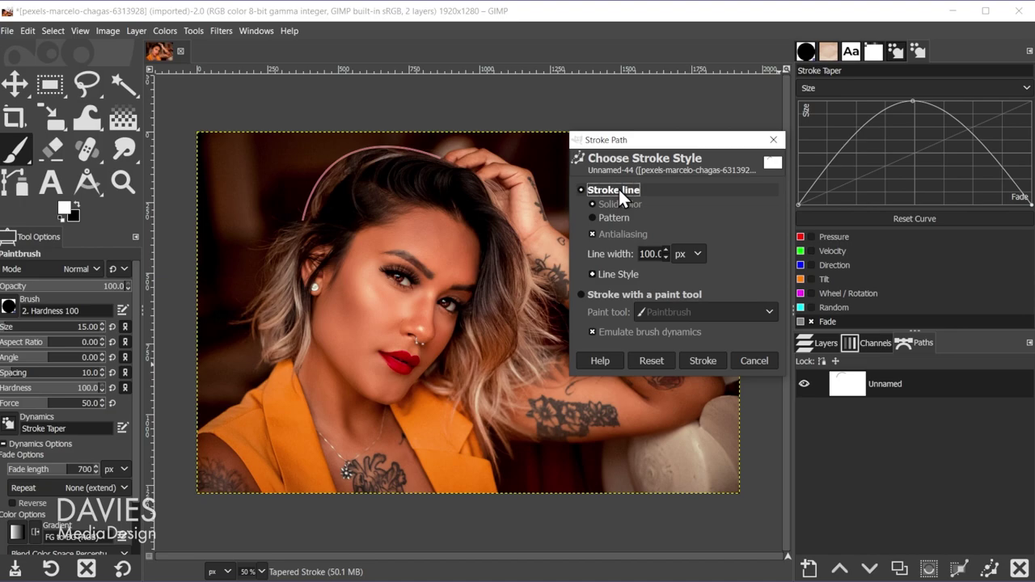
click(645, 293)
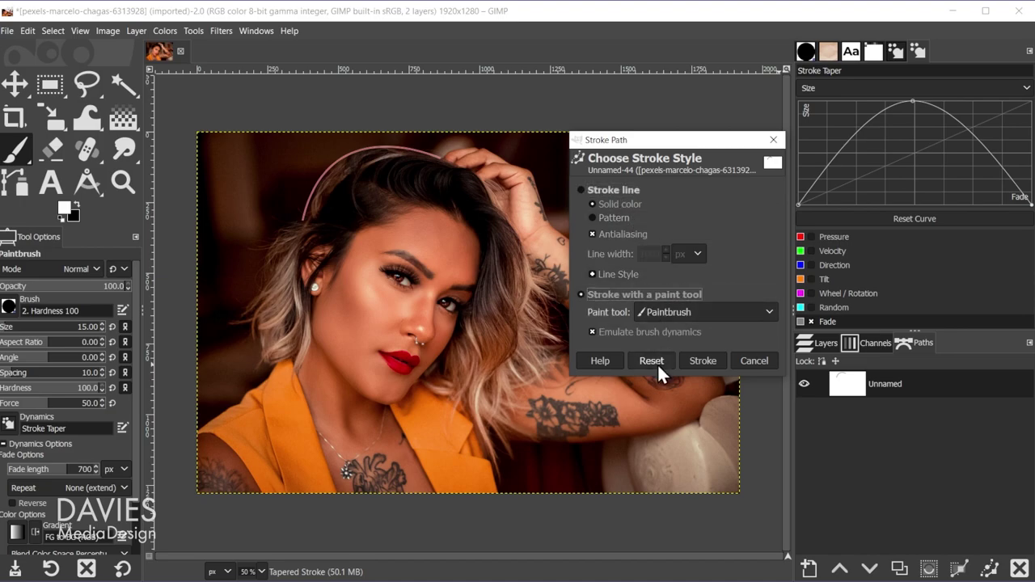
click(708, 311)
click(708, 314)
click(708, 313)
click(688, 346)
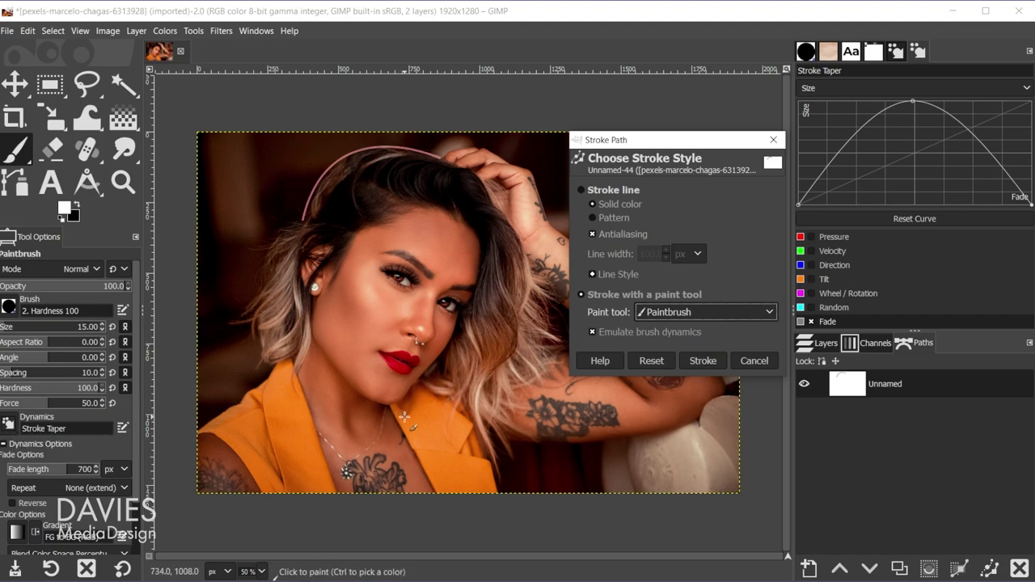
click(591, 331)
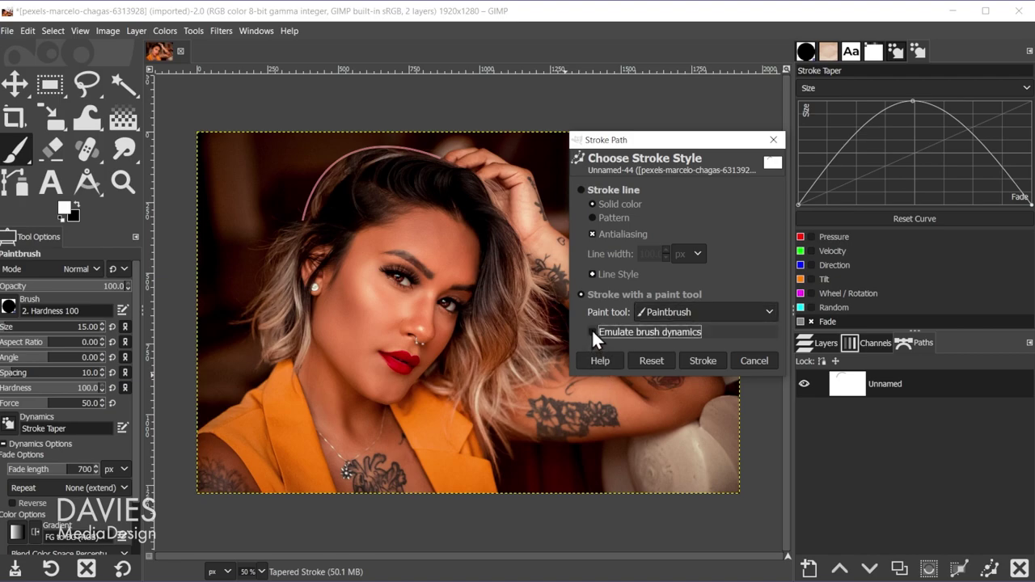
click(592, 332)
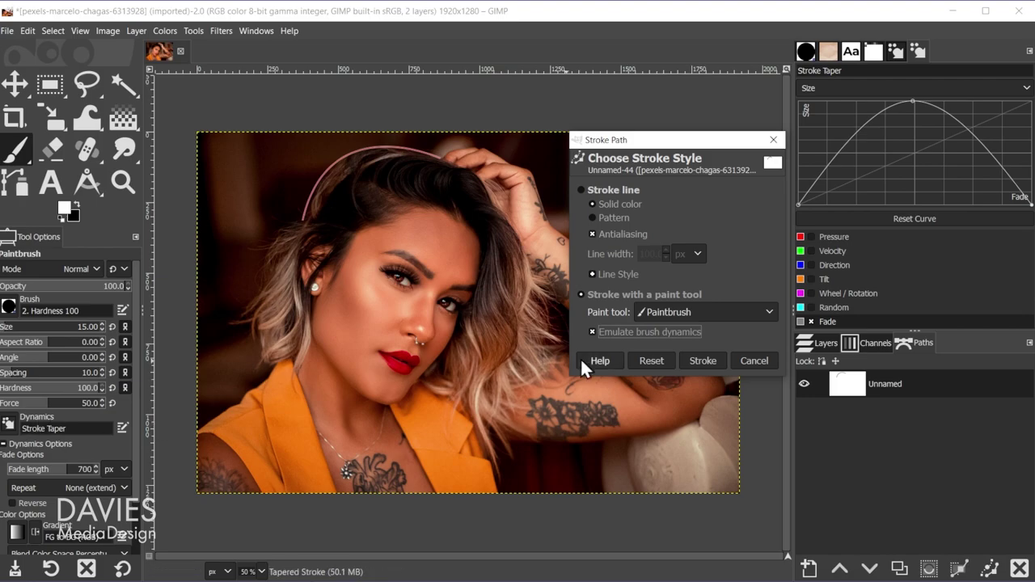
Apply the configured Paintbrush stroke to the hair path and hide the path overlay.
click(705, 358)
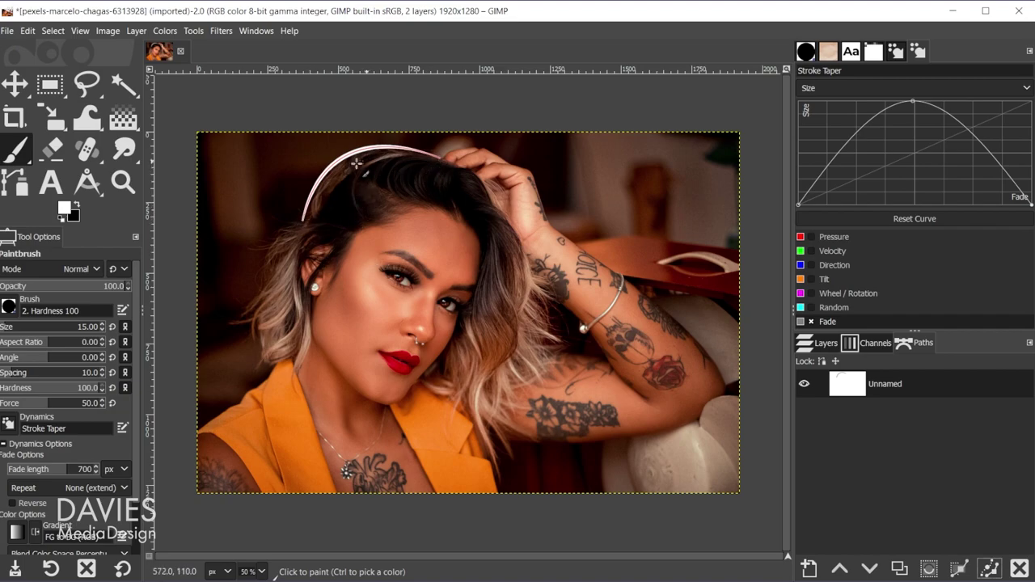
click(804, 384)
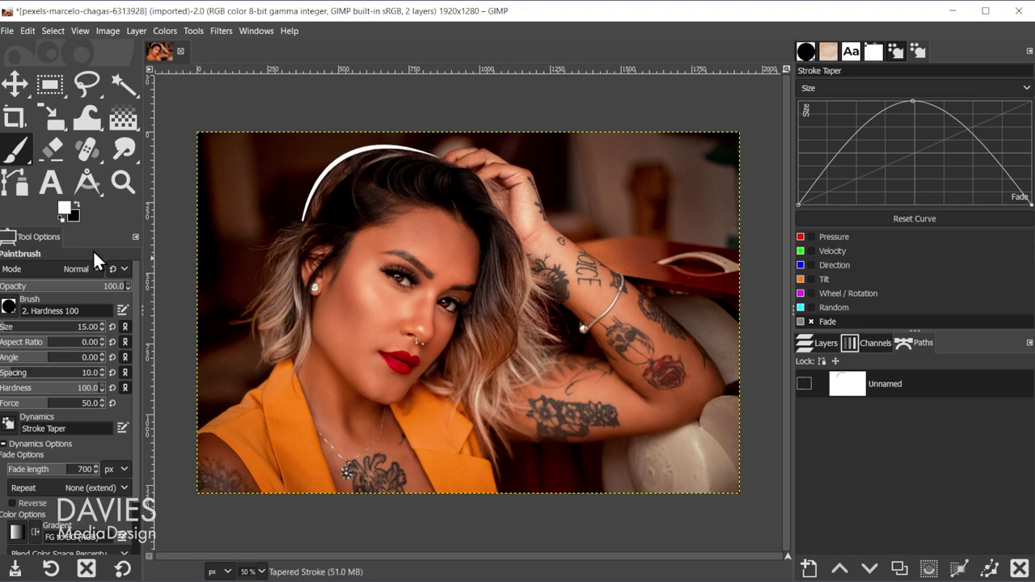
Draw a new curved path along the arm's outer edge, from the hair ends beside the jacket around the elbow to the wrist.
click(16, 189)
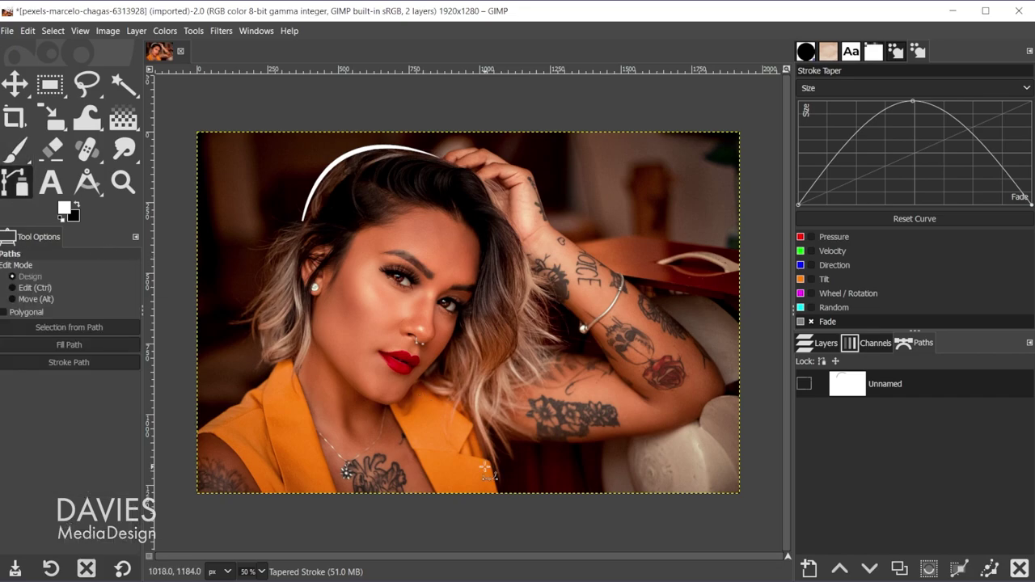
click(486, 437)
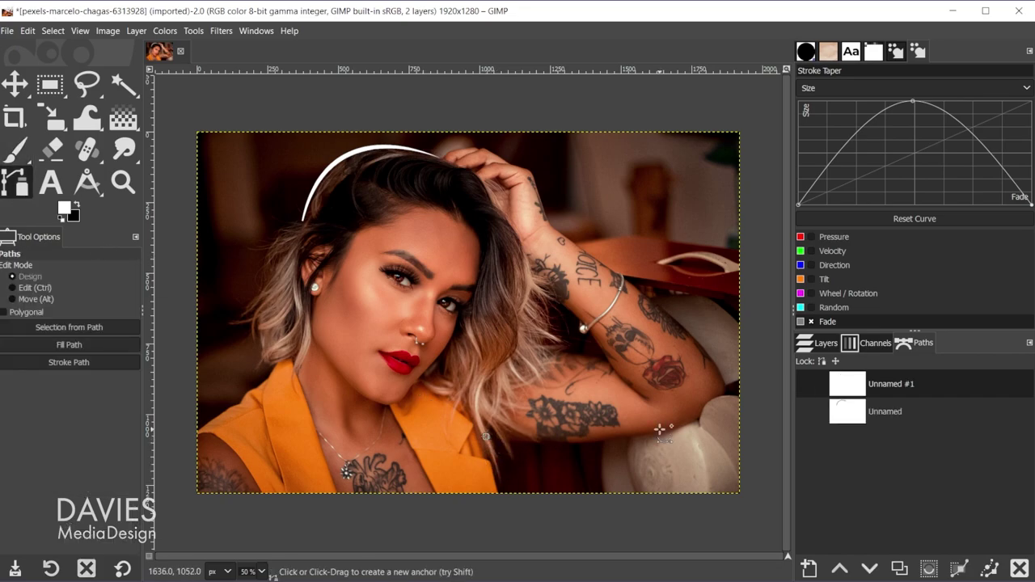
drag(697, 418, 763, 380)
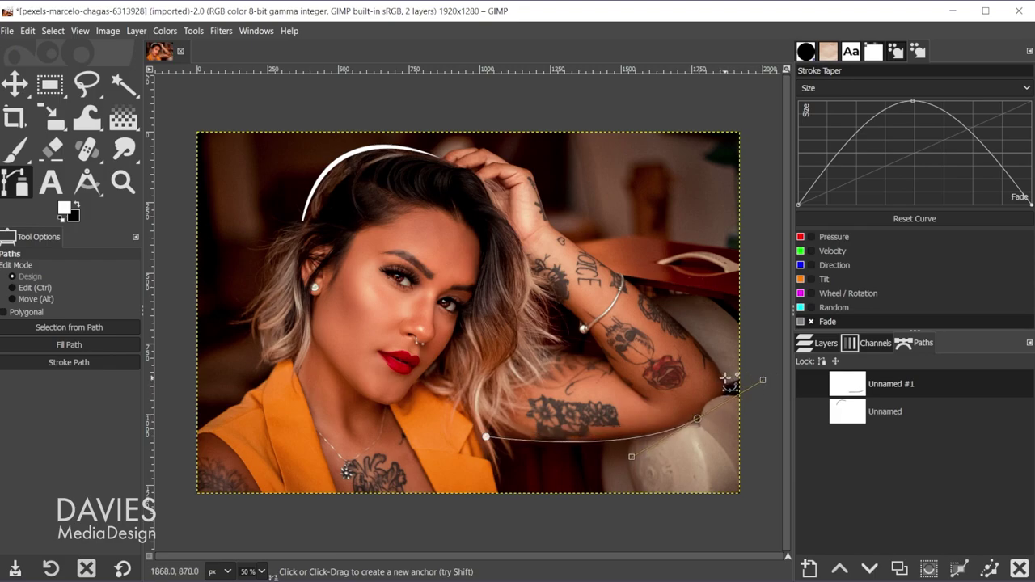
click(725, 377)
drag(738, 405, 728, 379)
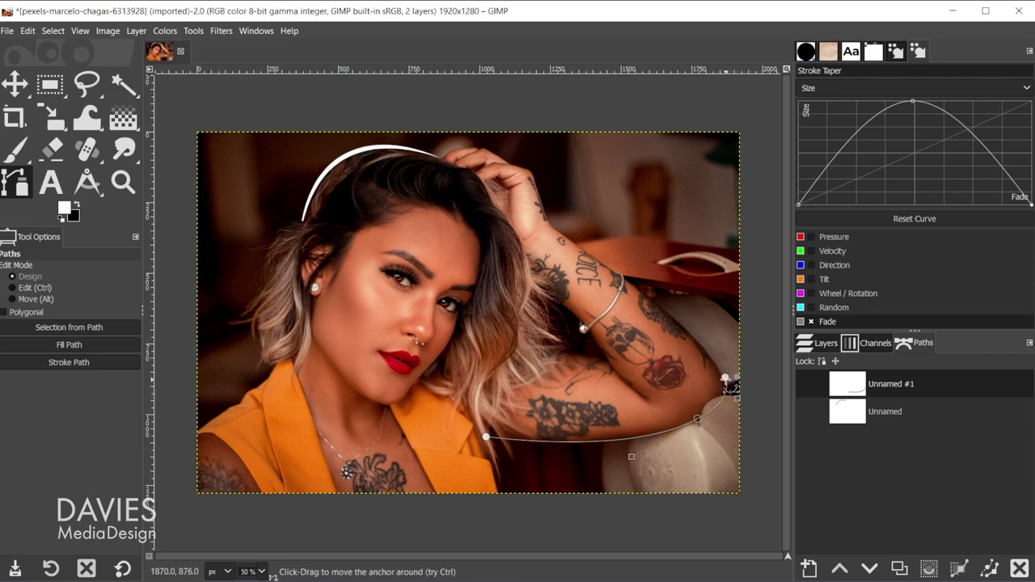
click(727, 378)
drag(662, 312, 621, 280)
click(561, 235)
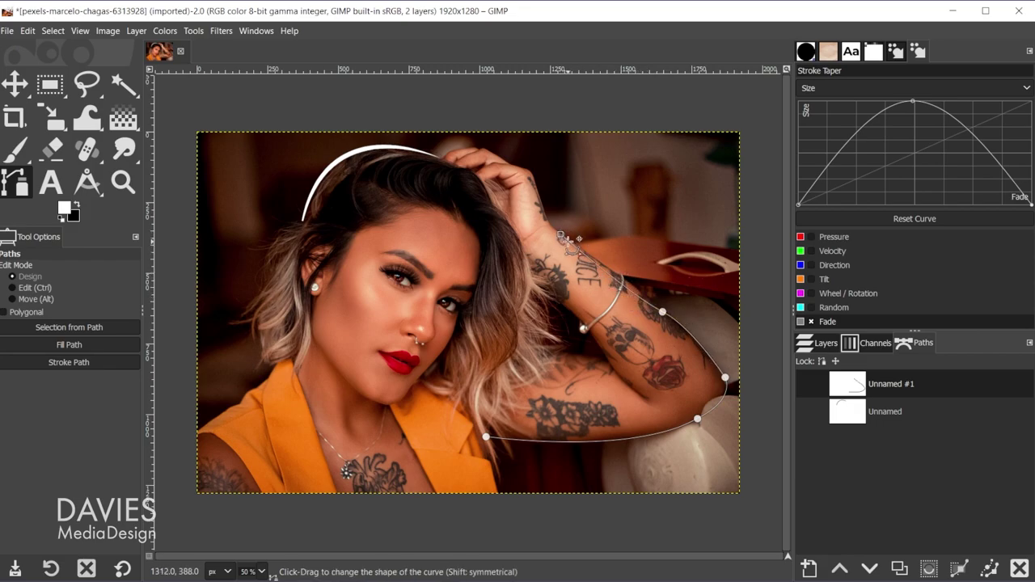
drag(632, 297, 631, 280)
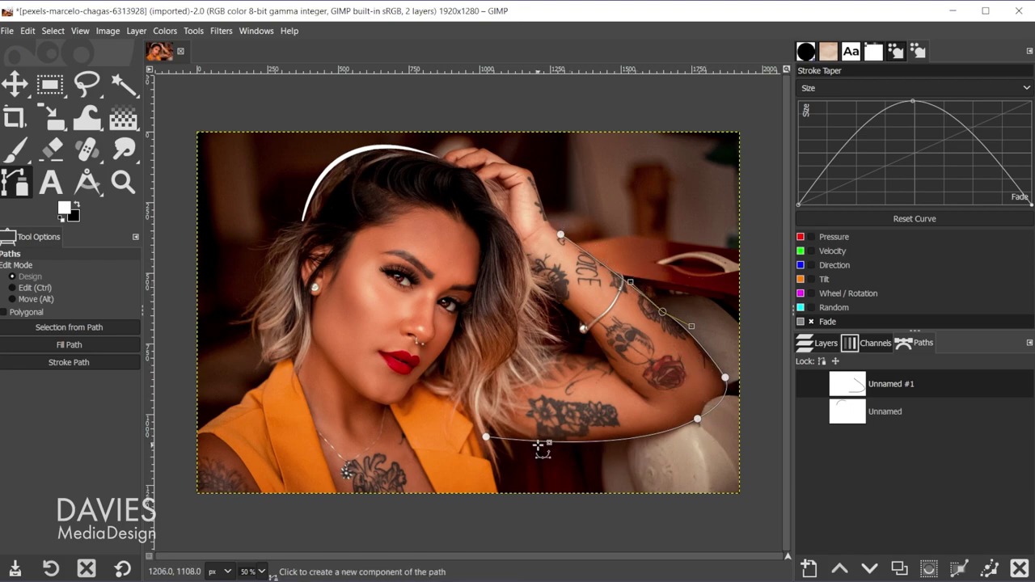
Make the arm path visible and measure it in two straight segments, from the jacket to the elbow and from the elbow to the wrist.
key(shift+m)
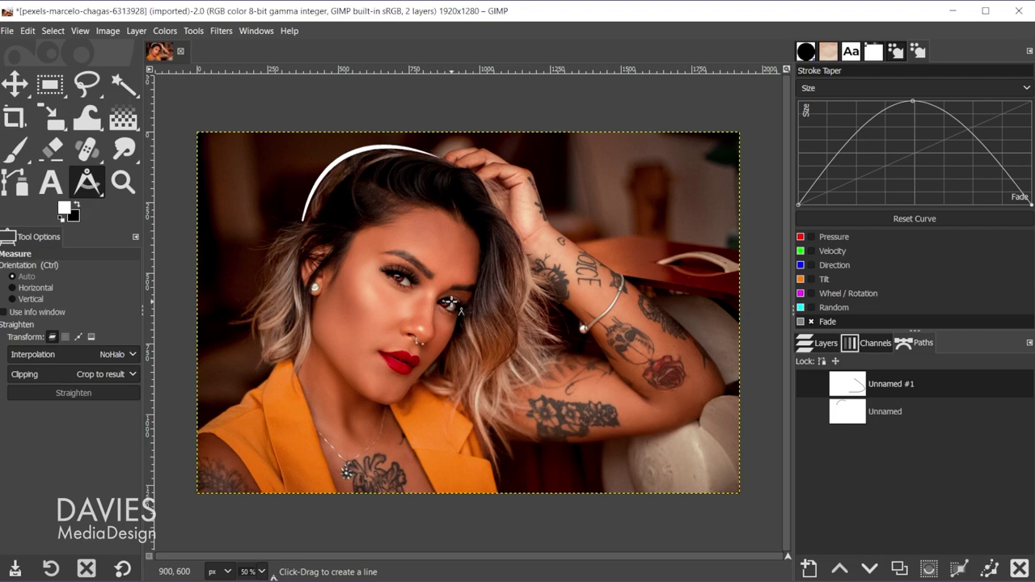
click(805, 384)
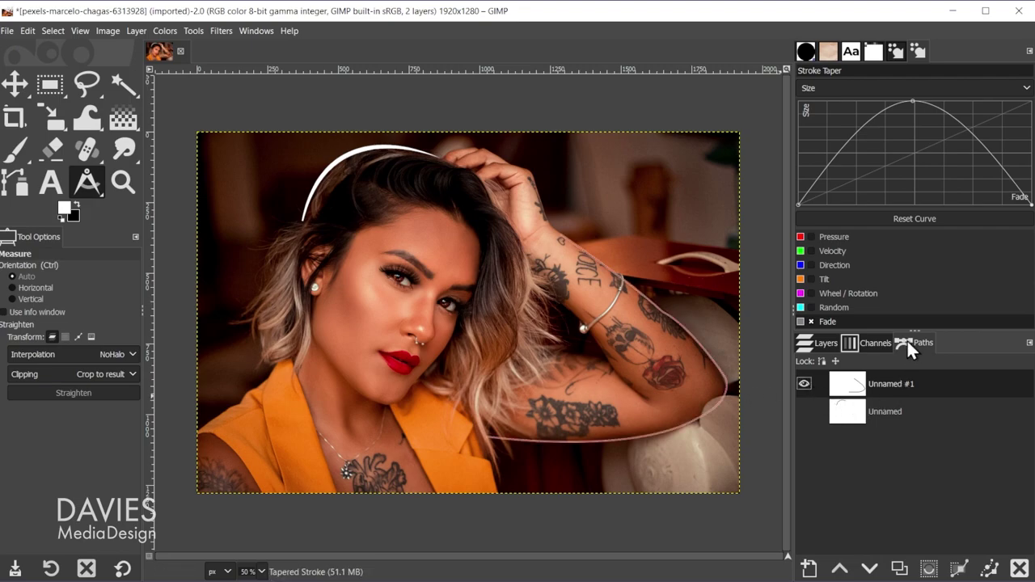
mouse_move(484, 437)
mouse_down()
mouse_move(614, 429)
mouse_move(728, 389)
mouse_up()
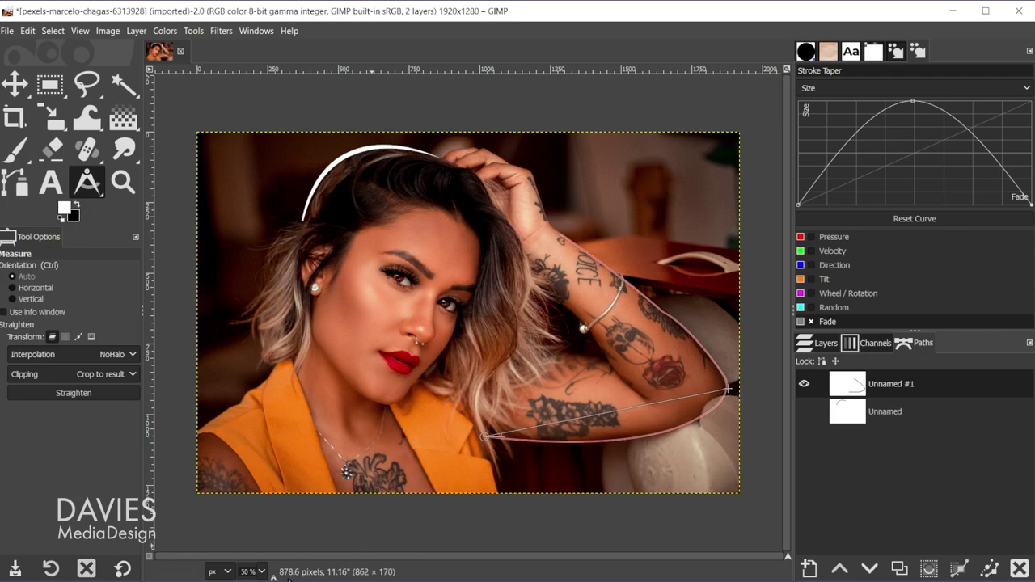
drag(726, 390, 558, 235)
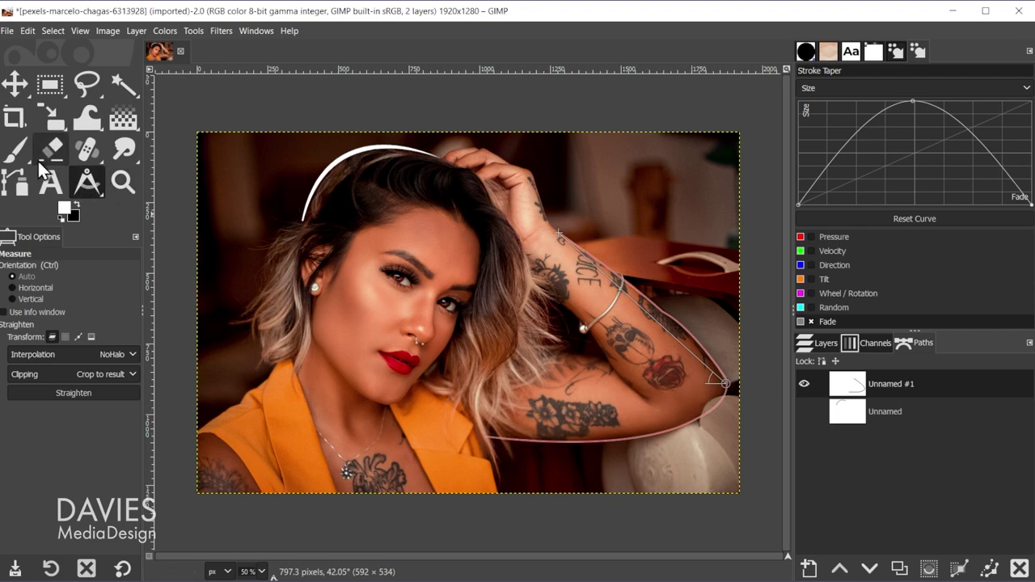
Set the Paintbrush's fade length to 1900 px and its size to 20.
click(15, 150)
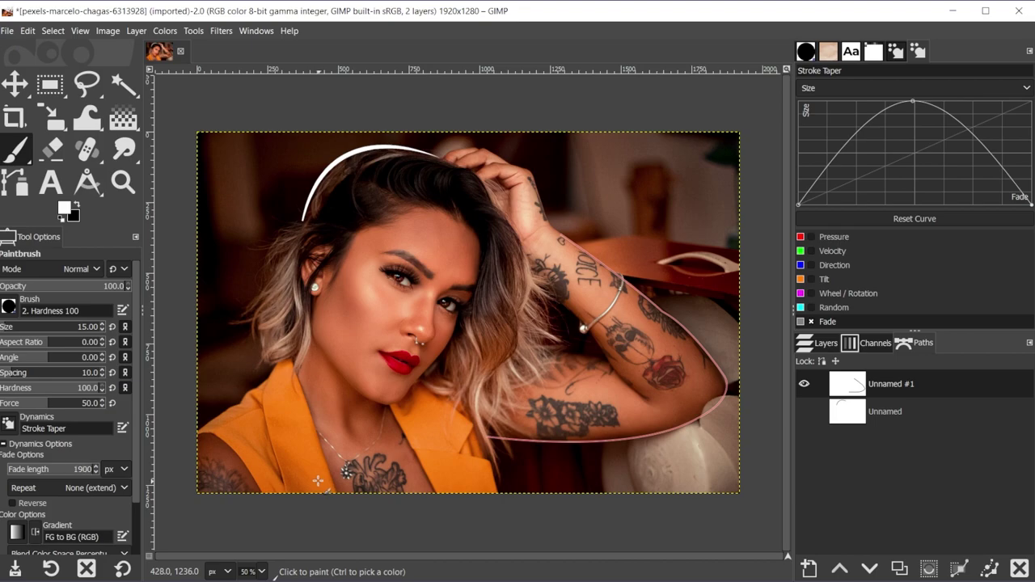
click(101, 324)
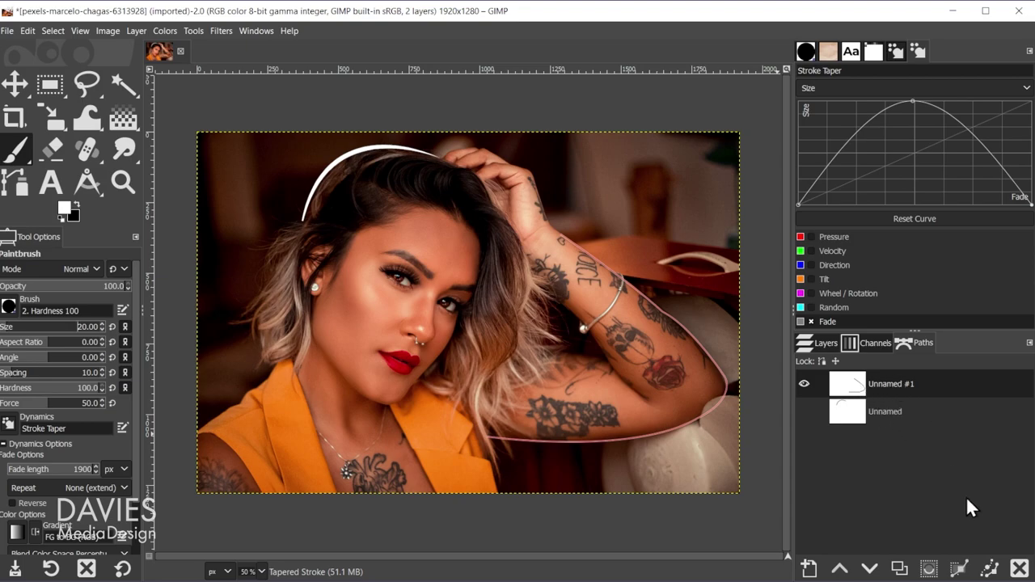
Try stroking the arm path using the Paintbrush with Emulate brush dynamics enabled, and hide the path overlay to check the line.
click(992, 570)
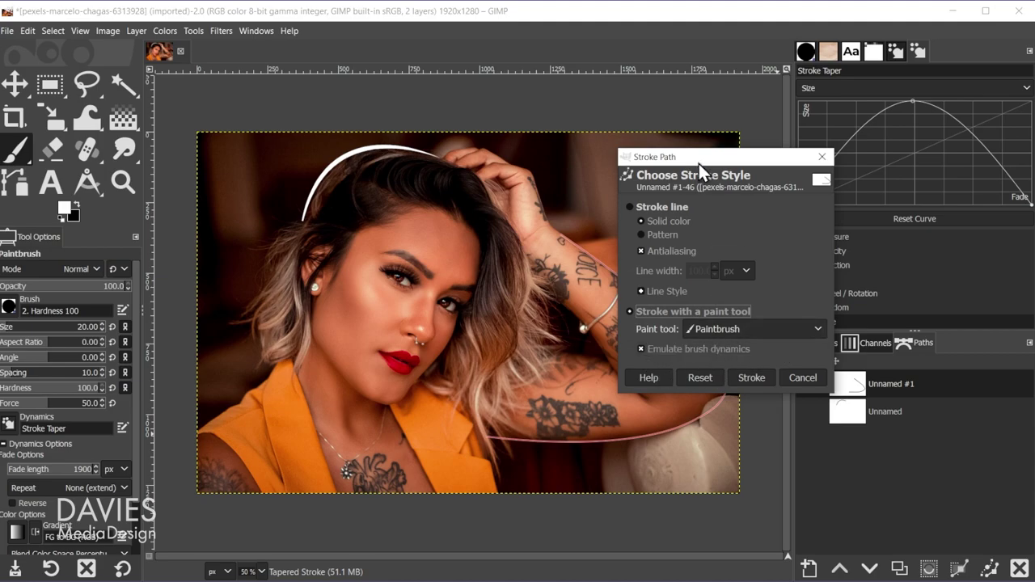
drag(699, 164, 874, 107)
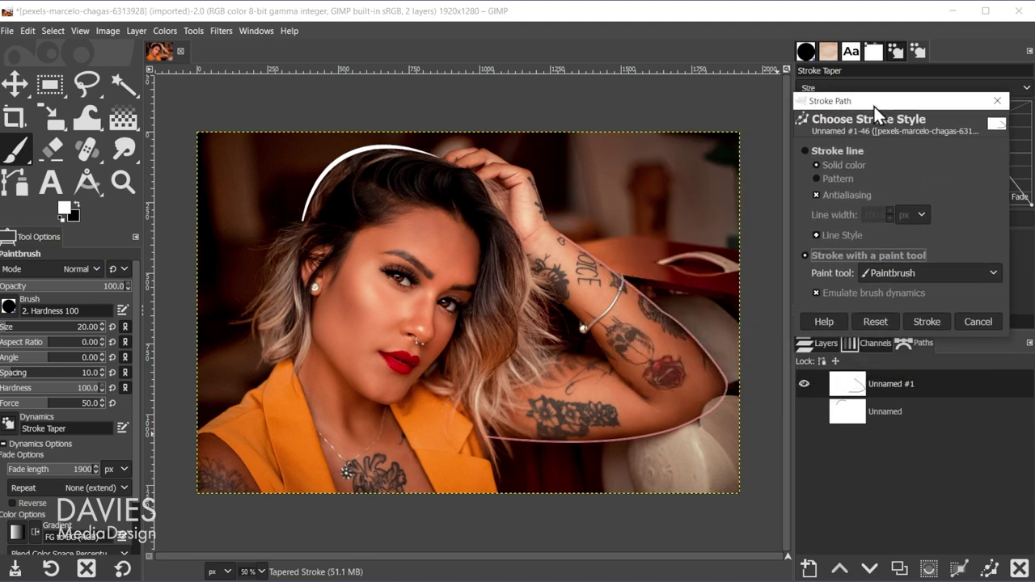
click(926, 320)
click(803, 384)
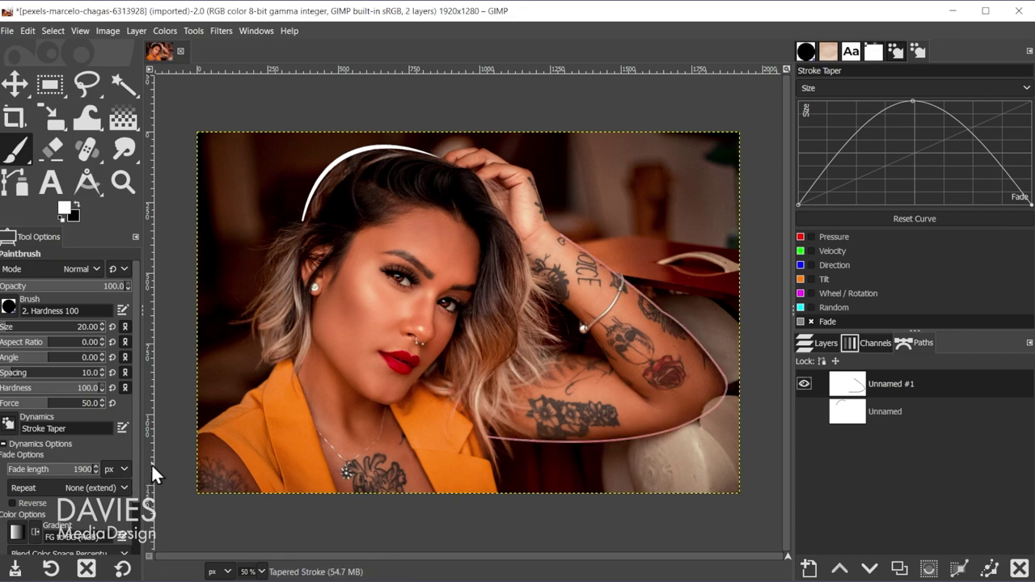
Stroke the arm path with the Paintbrush at a fade length of 1800 px and hide the path overlay.
text(9)
click(990, 570)
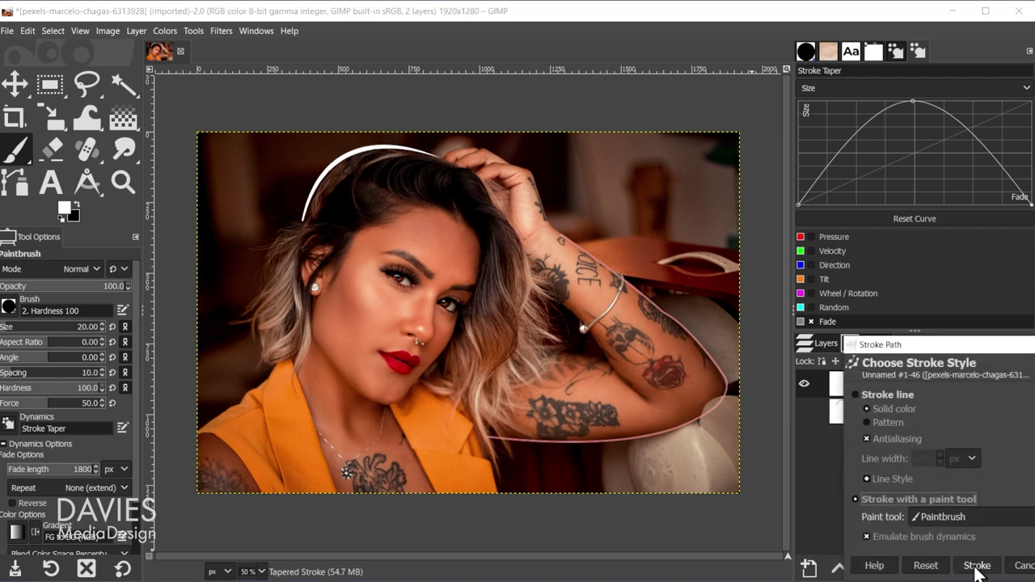
click(976, 566)
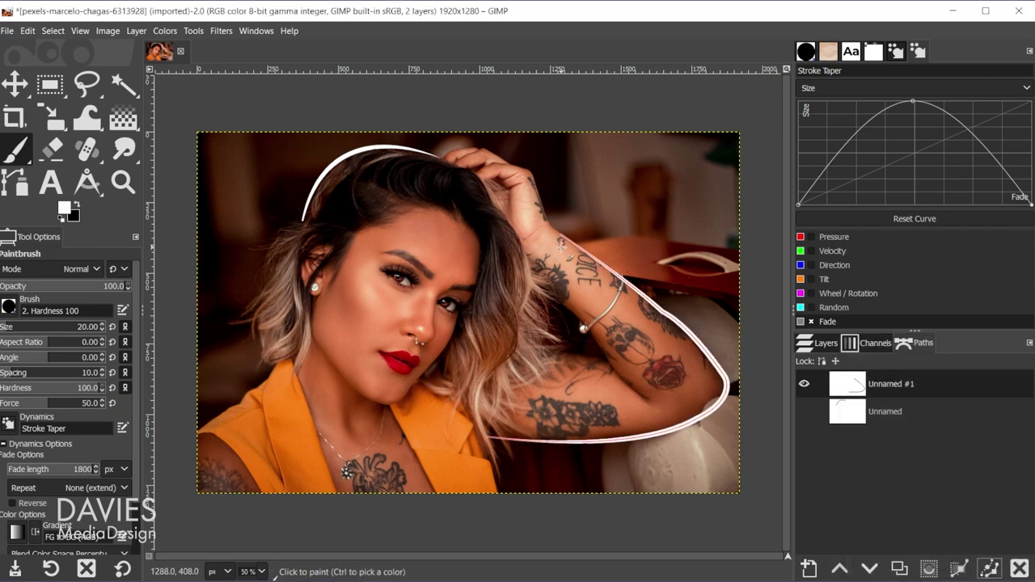
click(803, 384)
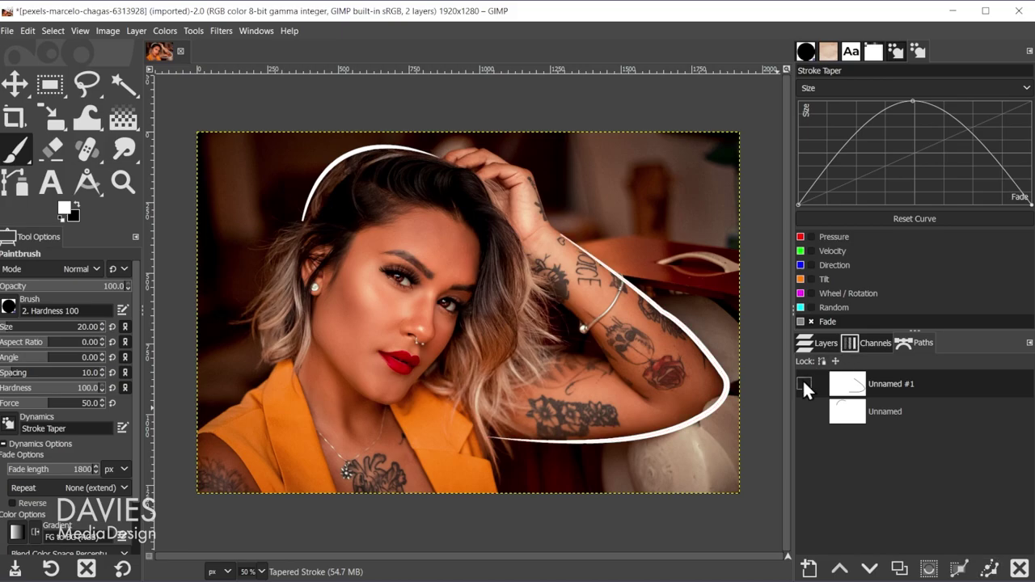